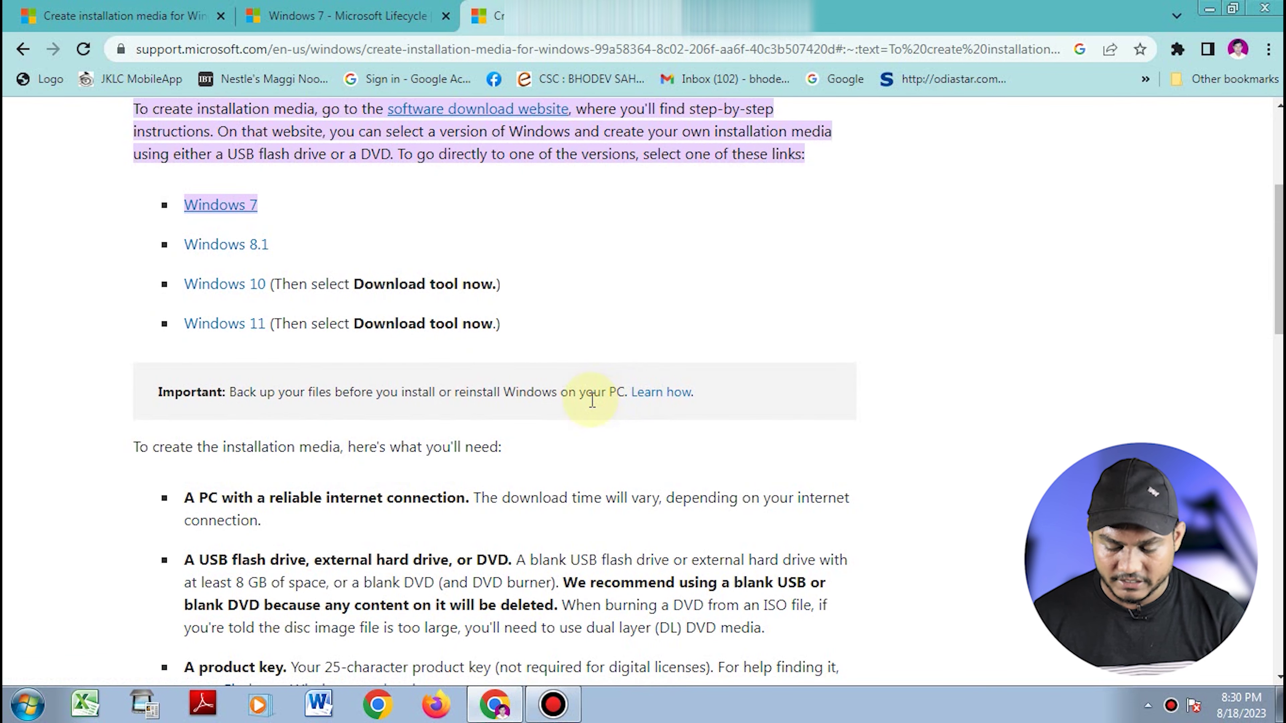
Open Microsoft's software download website from the installation media article and go to the Windows 10 download page
scroll(592, 400, up, 2)
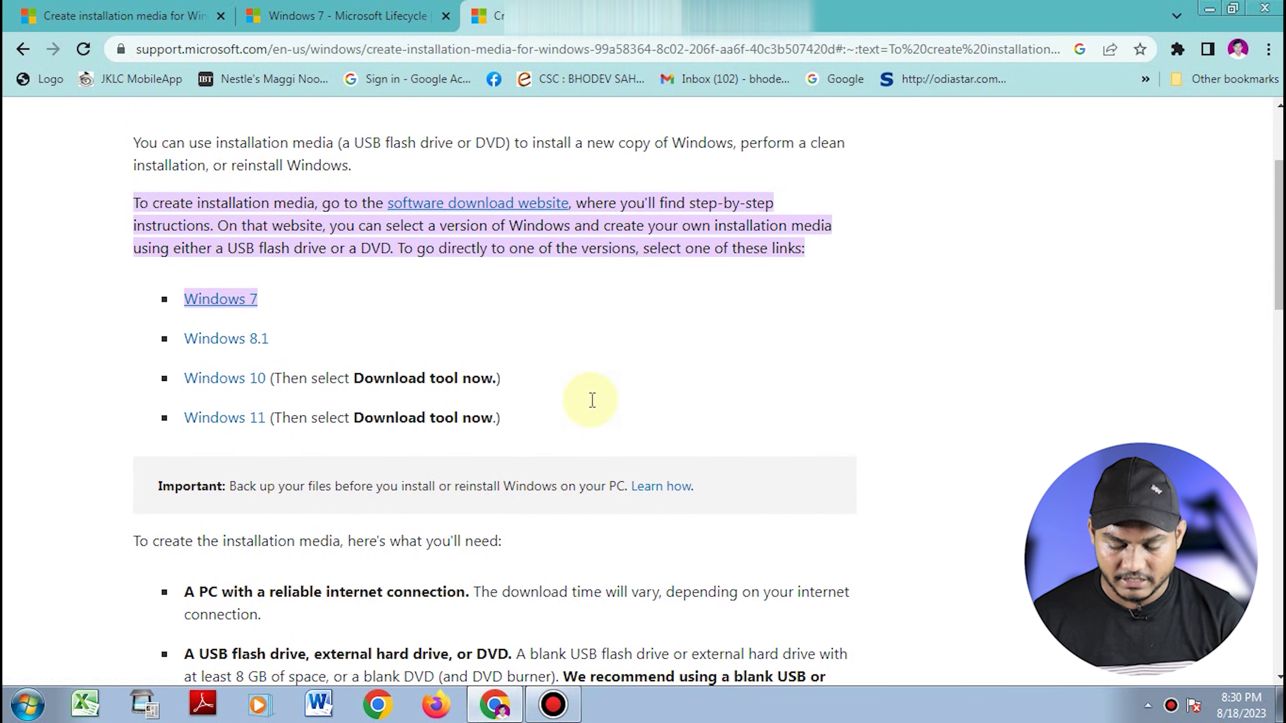
click(457, 203)
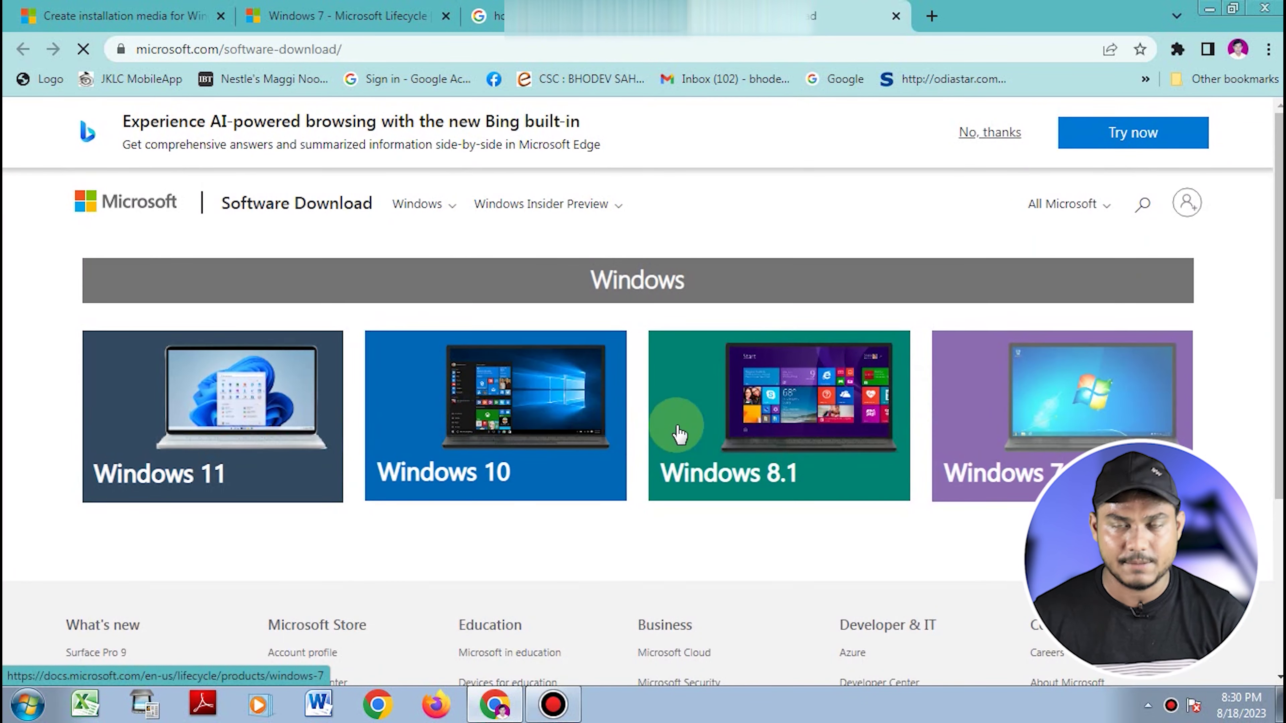
click(556, 421)
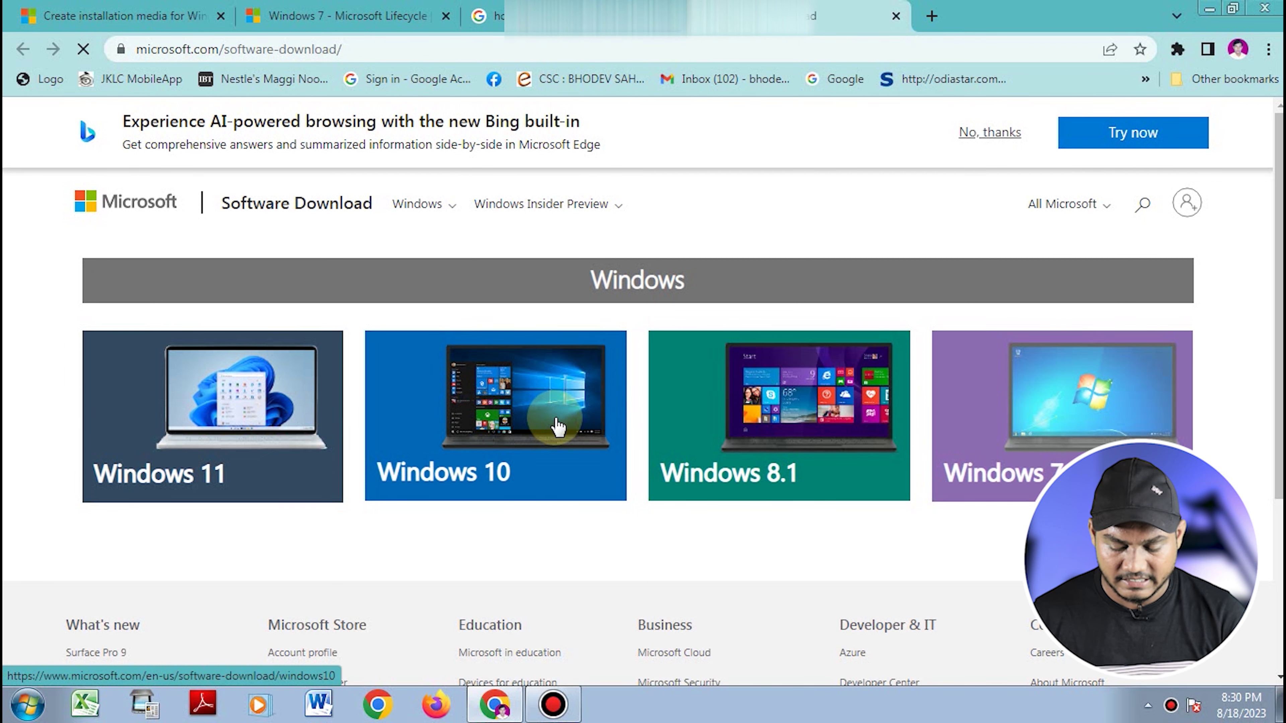
click(558, 427)
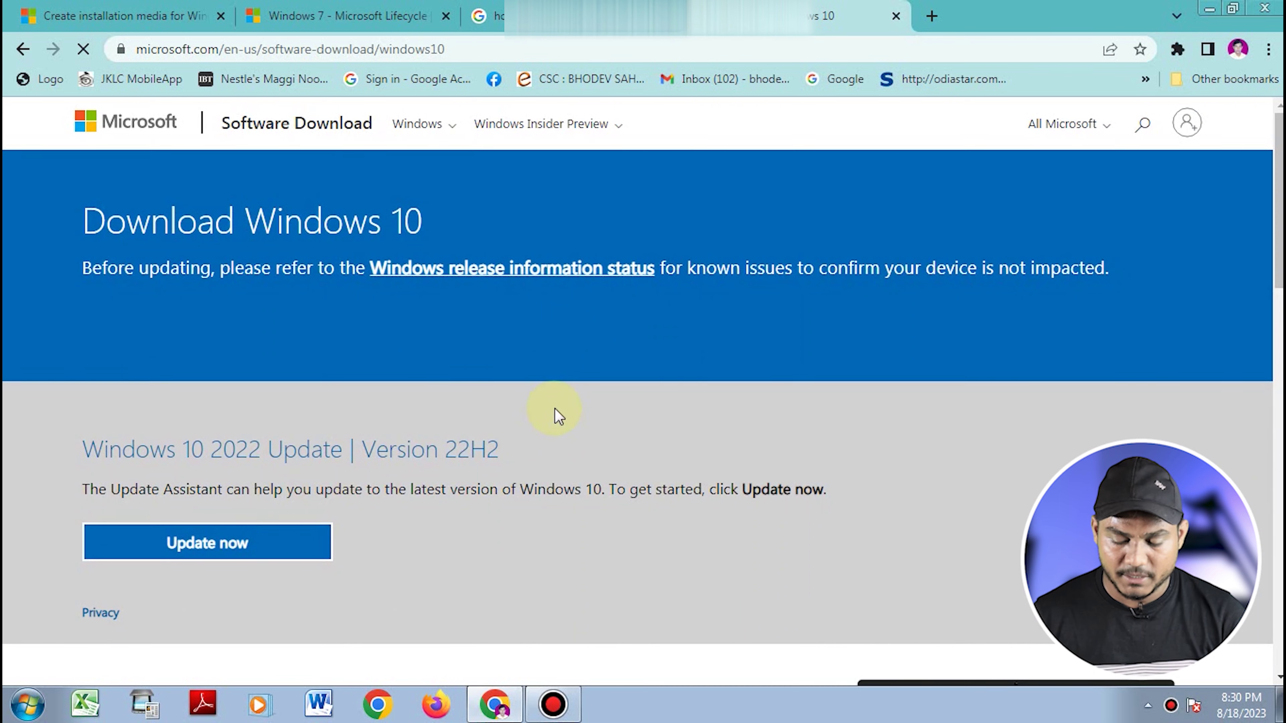
Download the Windows 10 media creation tool and save MediaCreationTool22H2.exe to the Desktop
scroll(556, 415, down, 2)
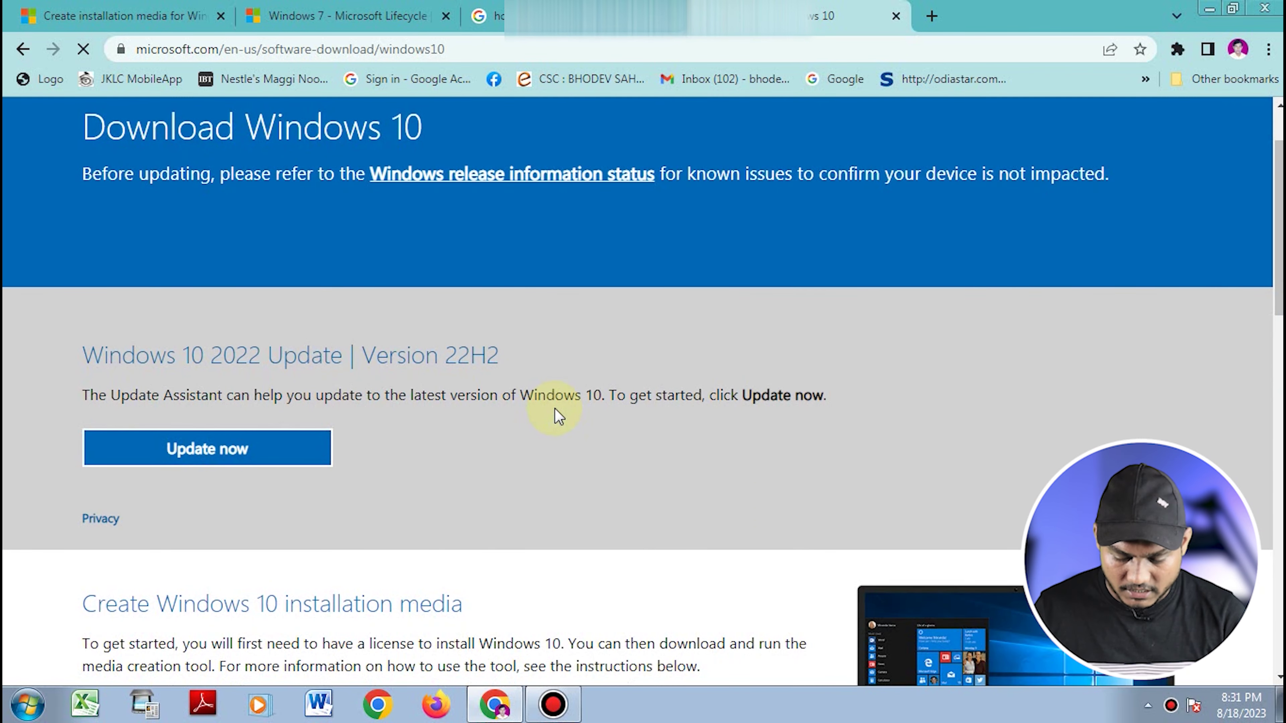
scroll(554, 409, down, 5)
click(284, 471)
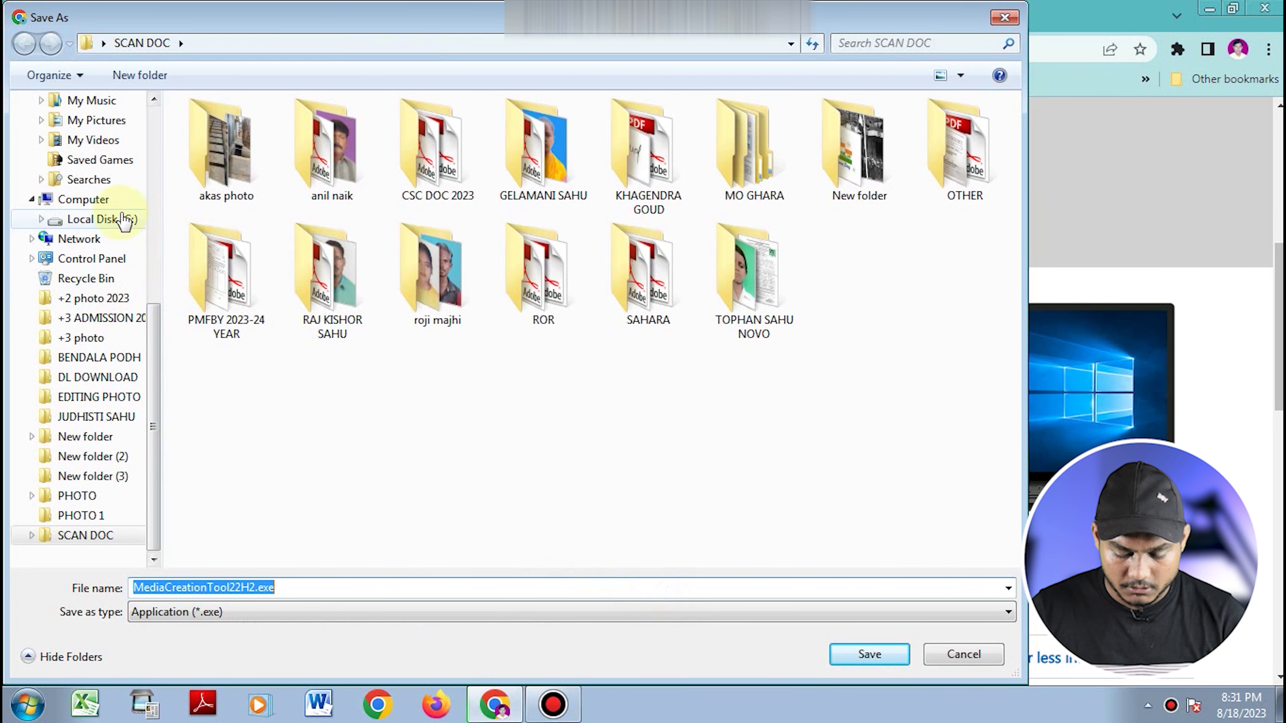
drag(153, 397, 167, 212)
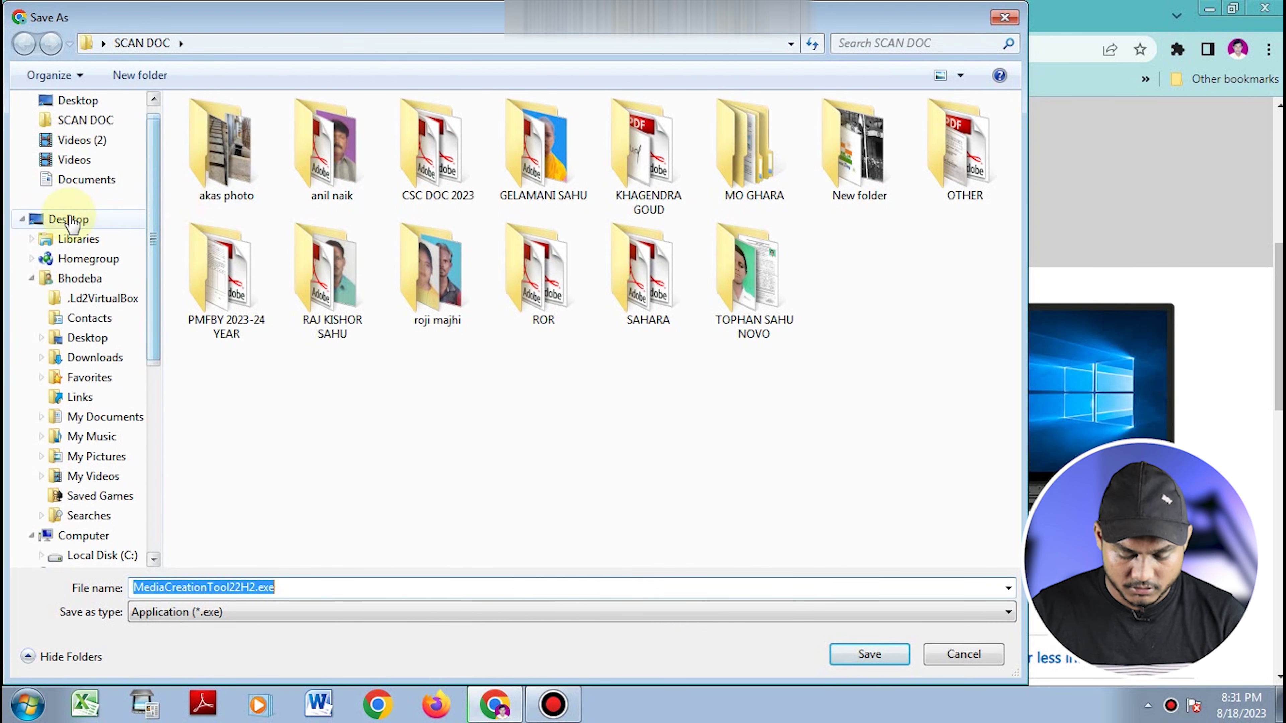
click(68, 218)
click(889, 654)
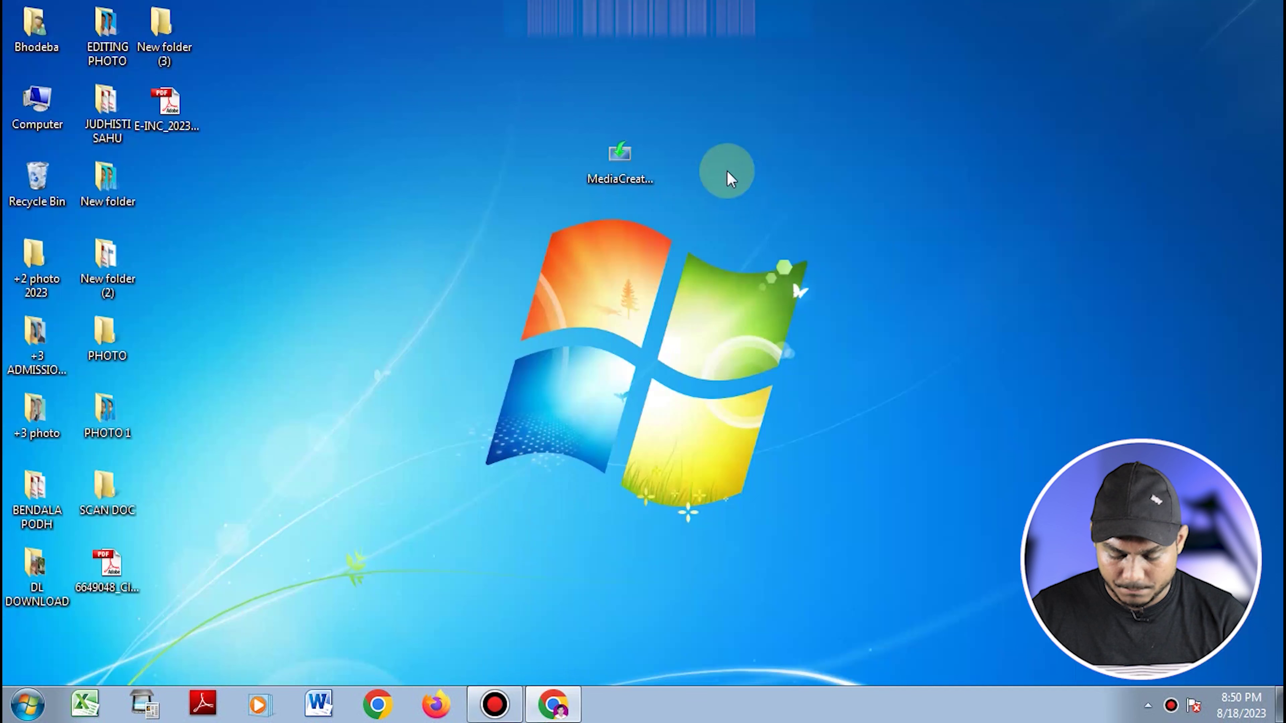
Try to run MediaCreationTool22H2.exe from the desktop as administrator and close the resulting dialogs
click(630, 155)
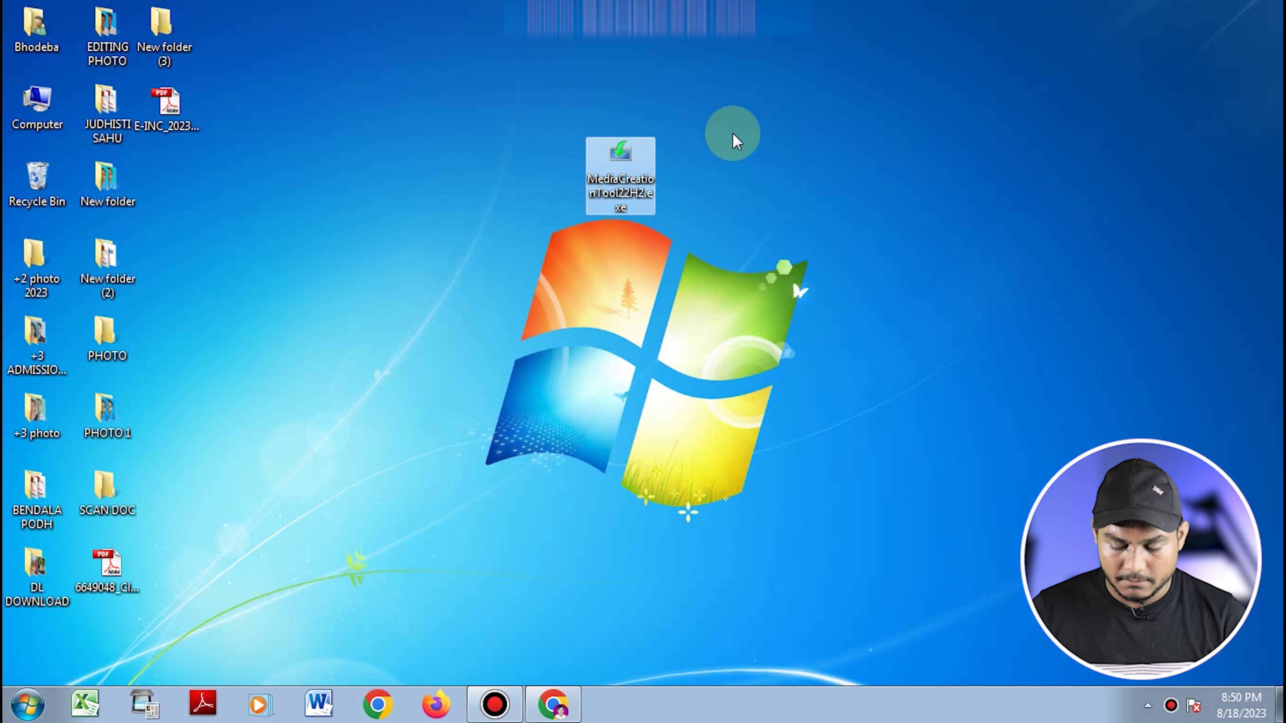
drag(734, 135, 574, 247)
click(759, 260)
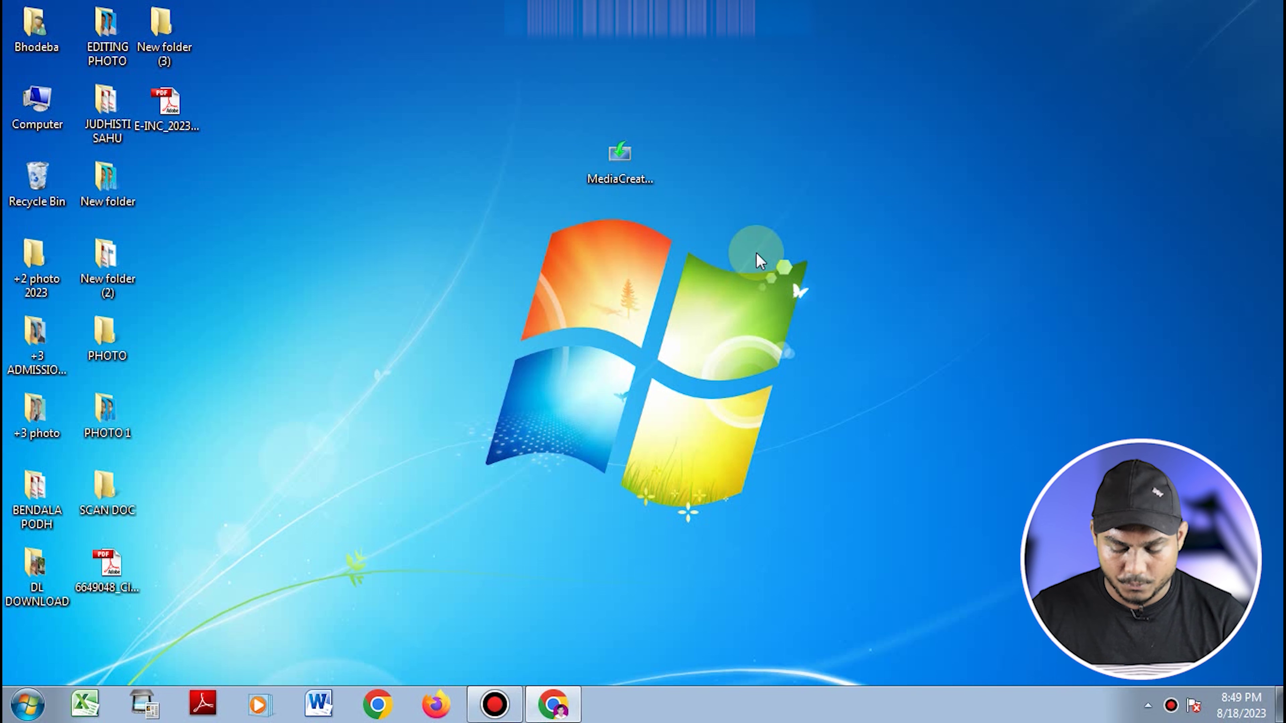
right_click(603, 164)
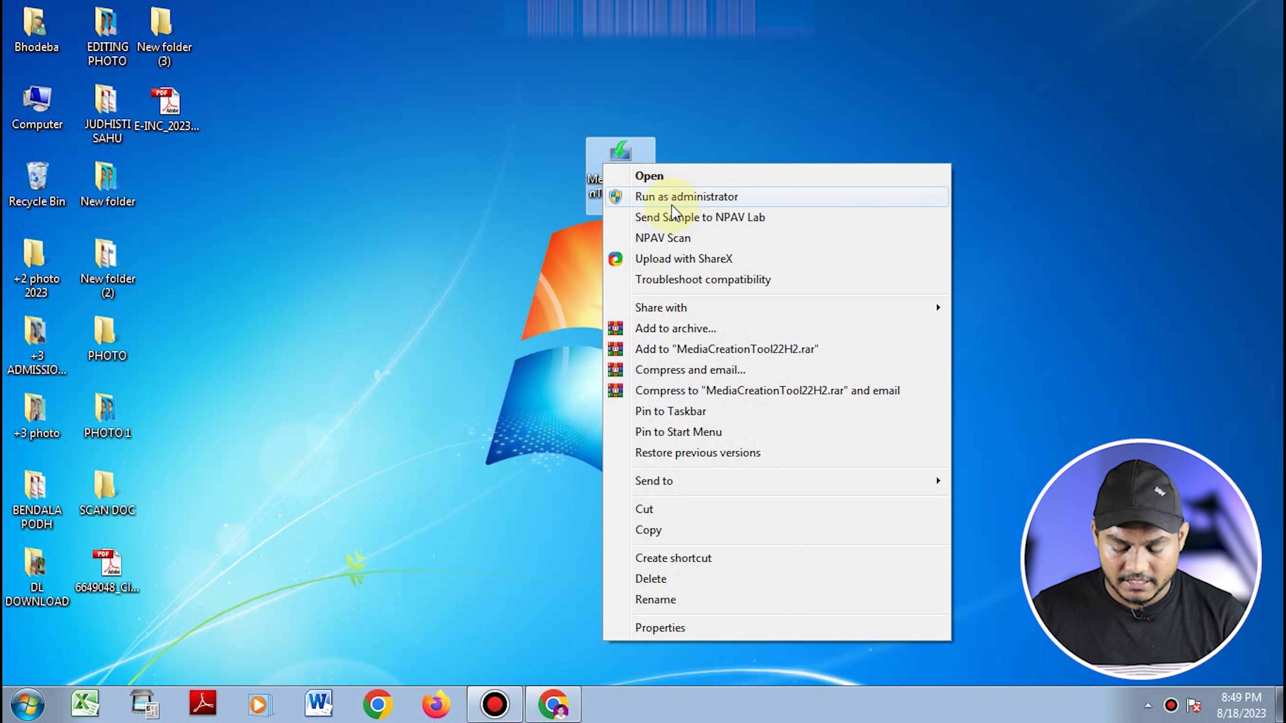
click(670, 198)
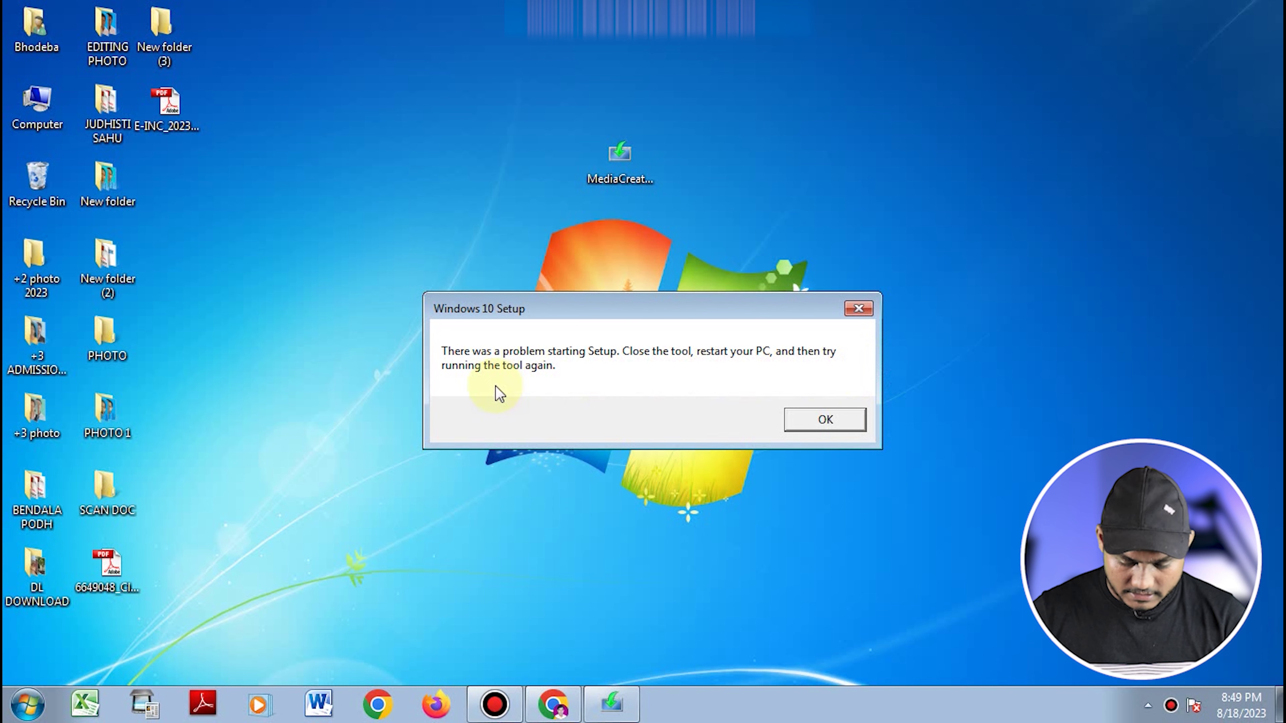
click(825, 420)
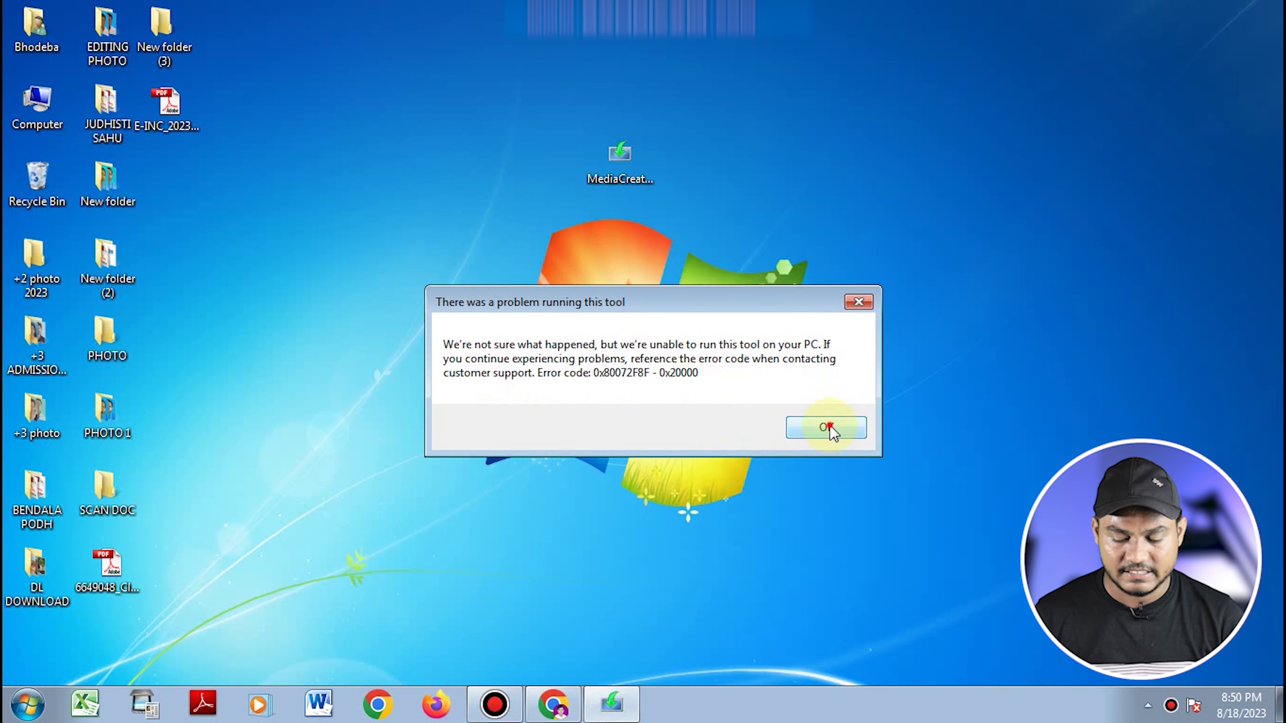
click(828, 427)
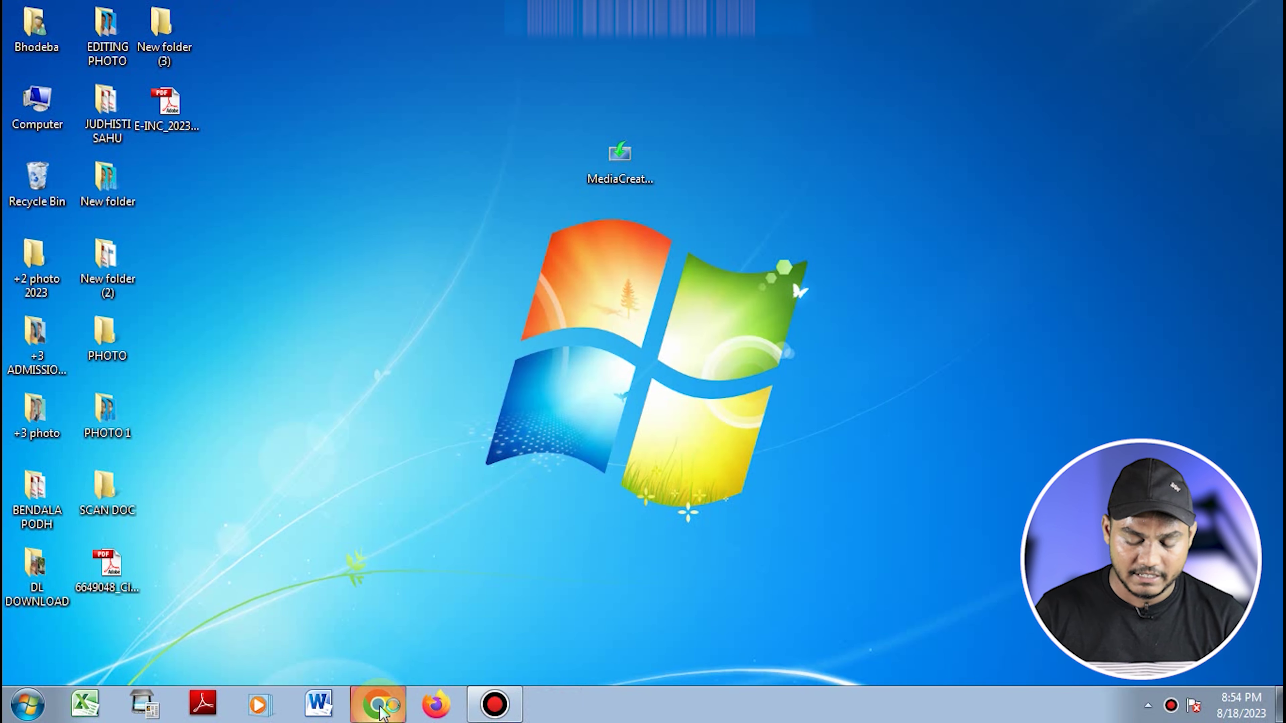
Switch to Chrome, dismiss the notice about future browser updates and get the Google search box ready for entry
click(380, 705)
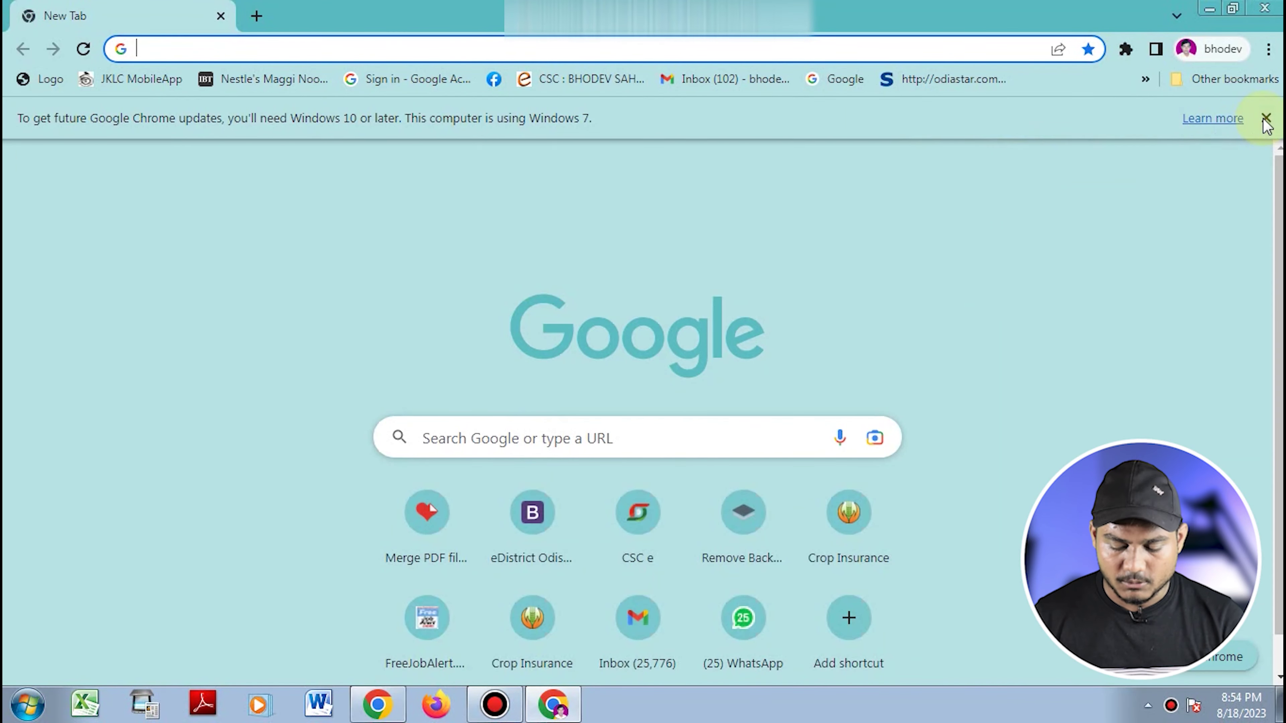
click(1265, 118)
click(661, 404)
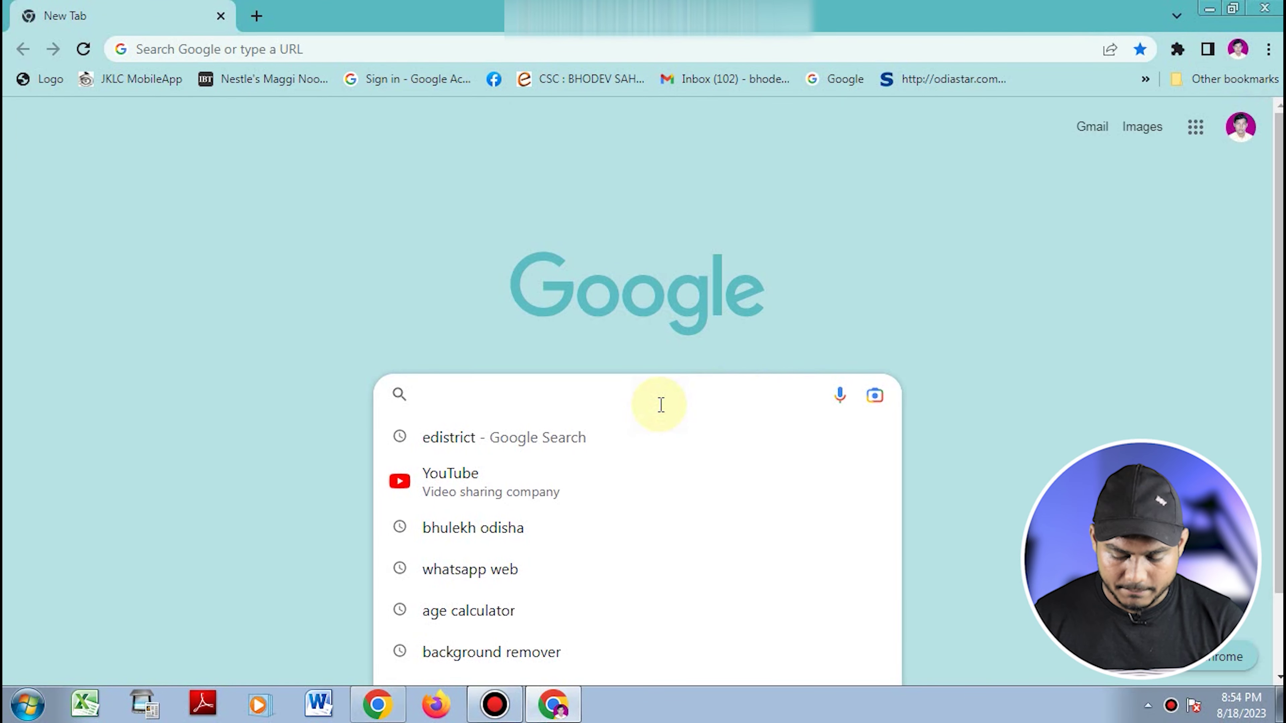
text(UP)
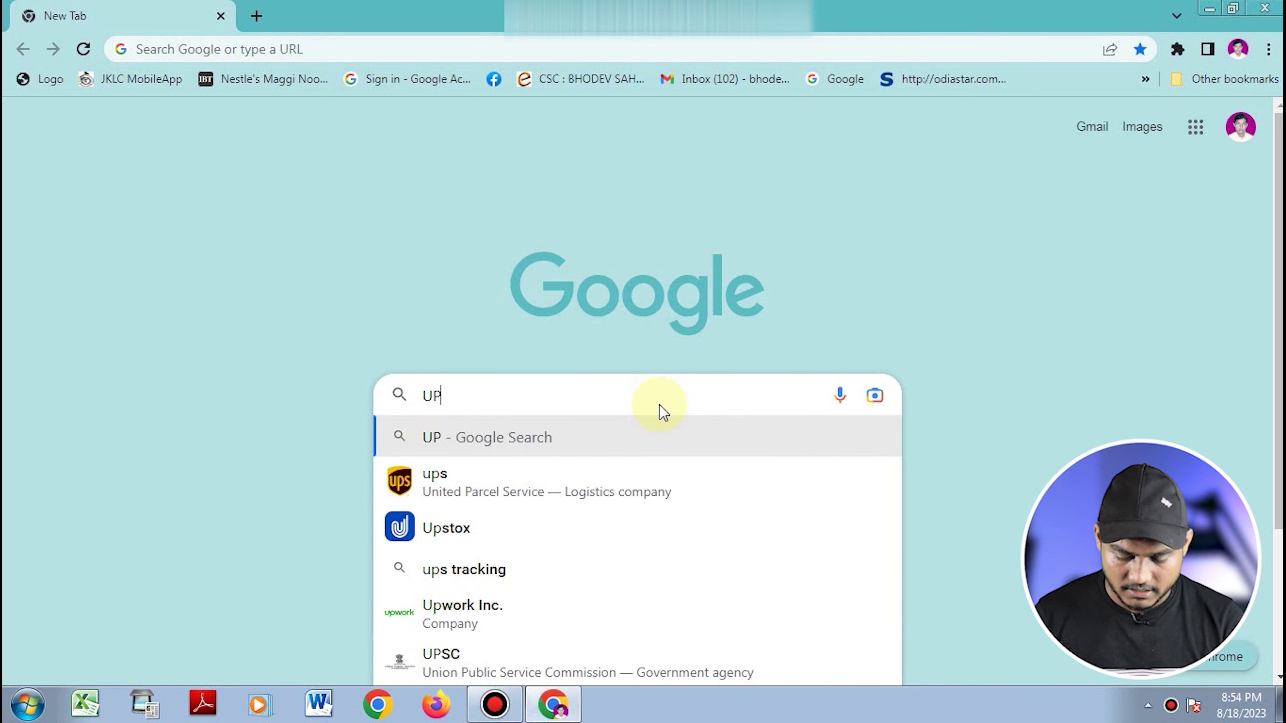
text(DA)
key(BackSpace)
key(BackSpace)
key(BackSpace)
key(BackSpace)
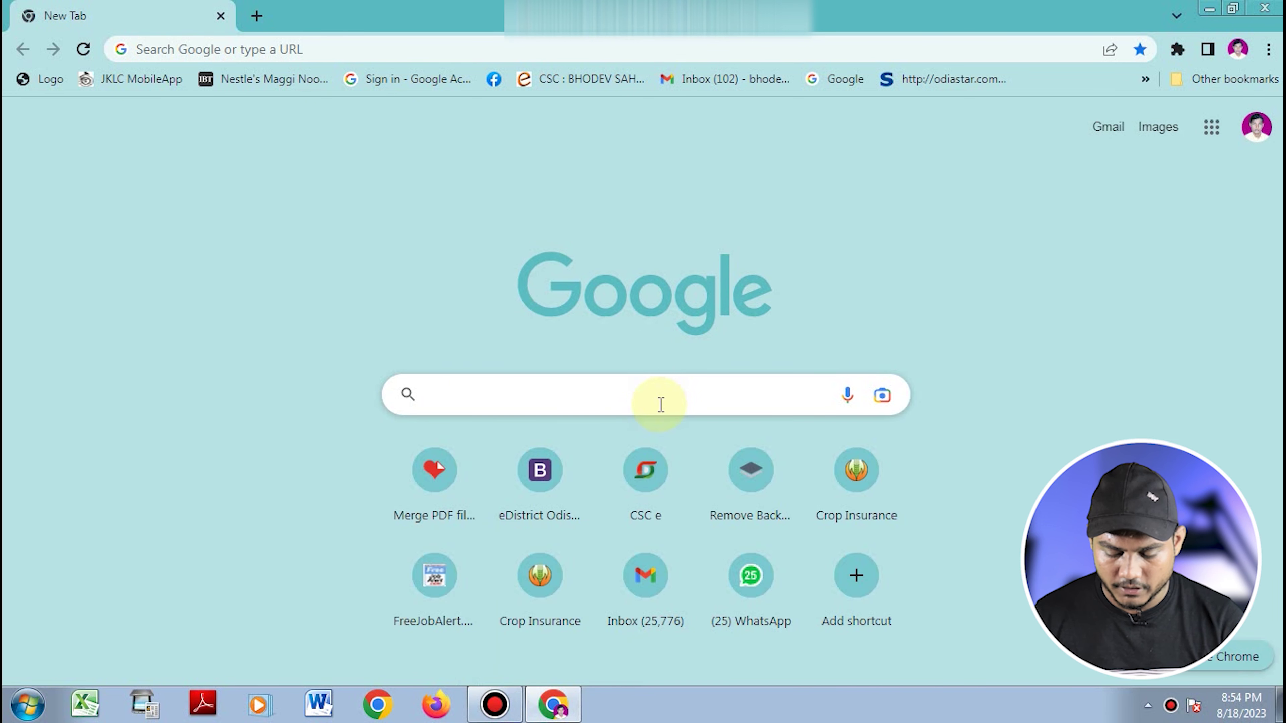
Search Google for "update to enable tls 1.1 and 1.2" and open the Microsoft Support article
text(upd)
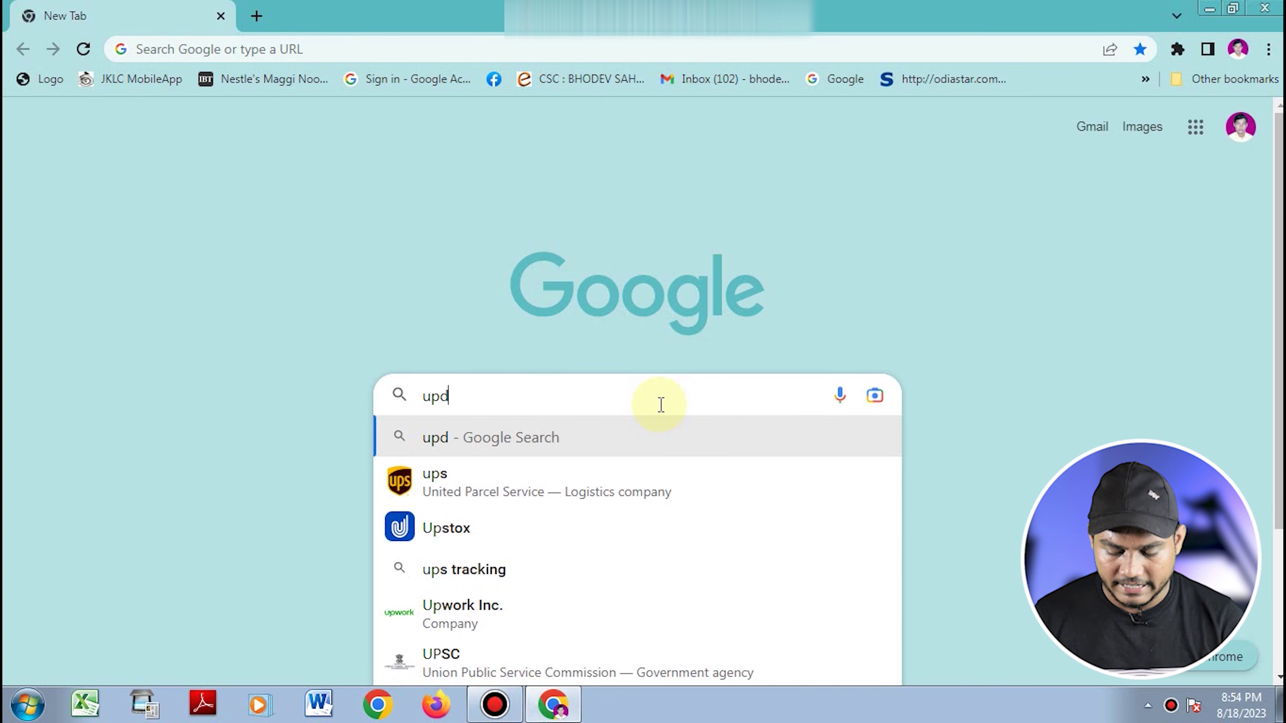
text(ate t)
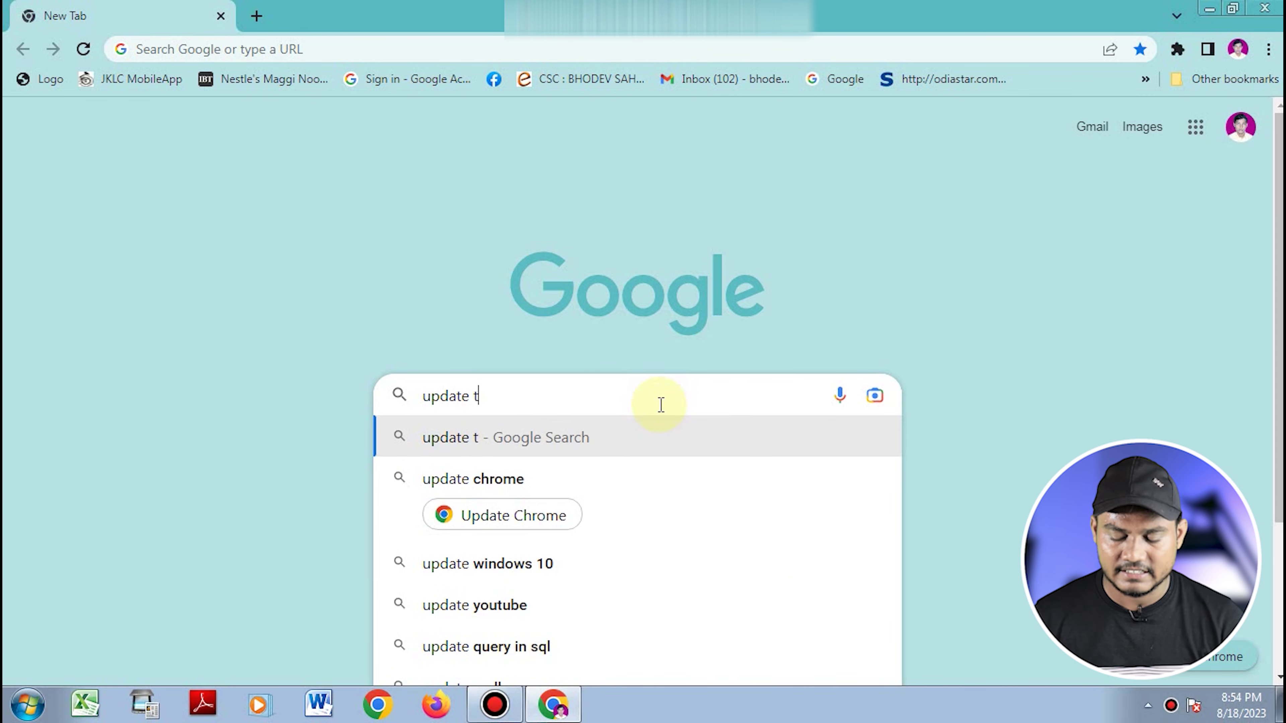
text(o e)
click(660, 404)
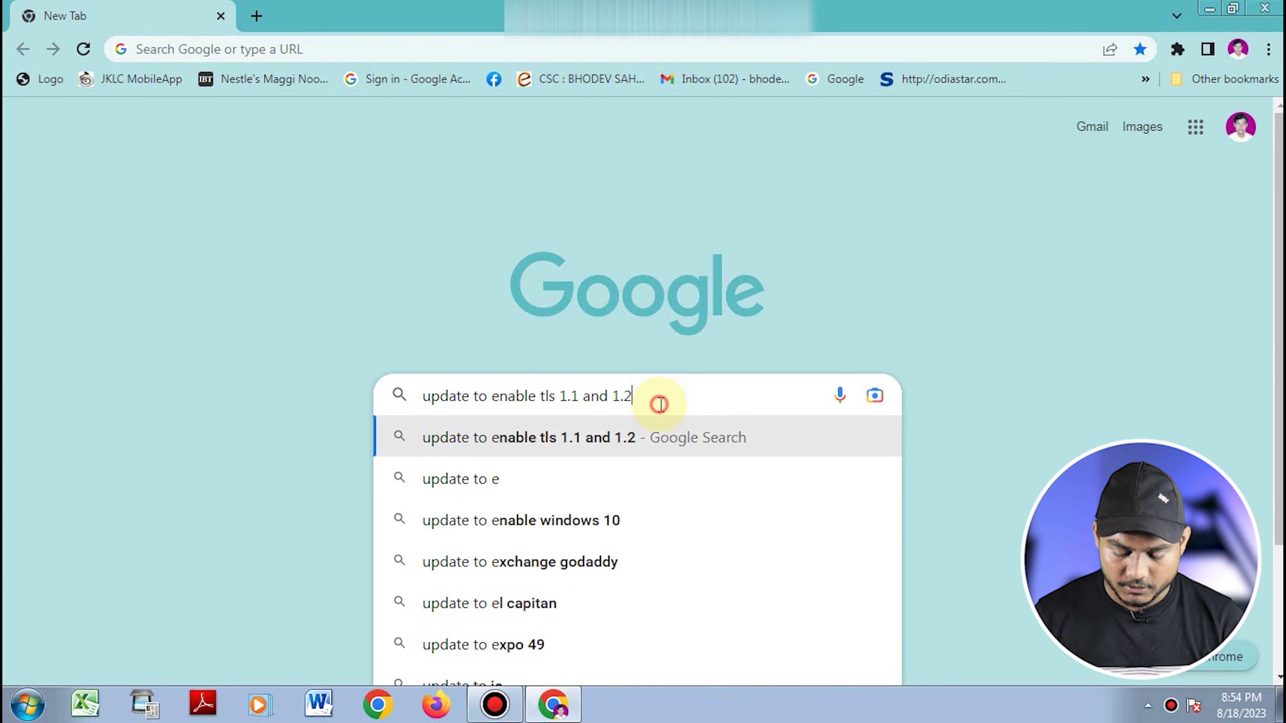
key(Return)
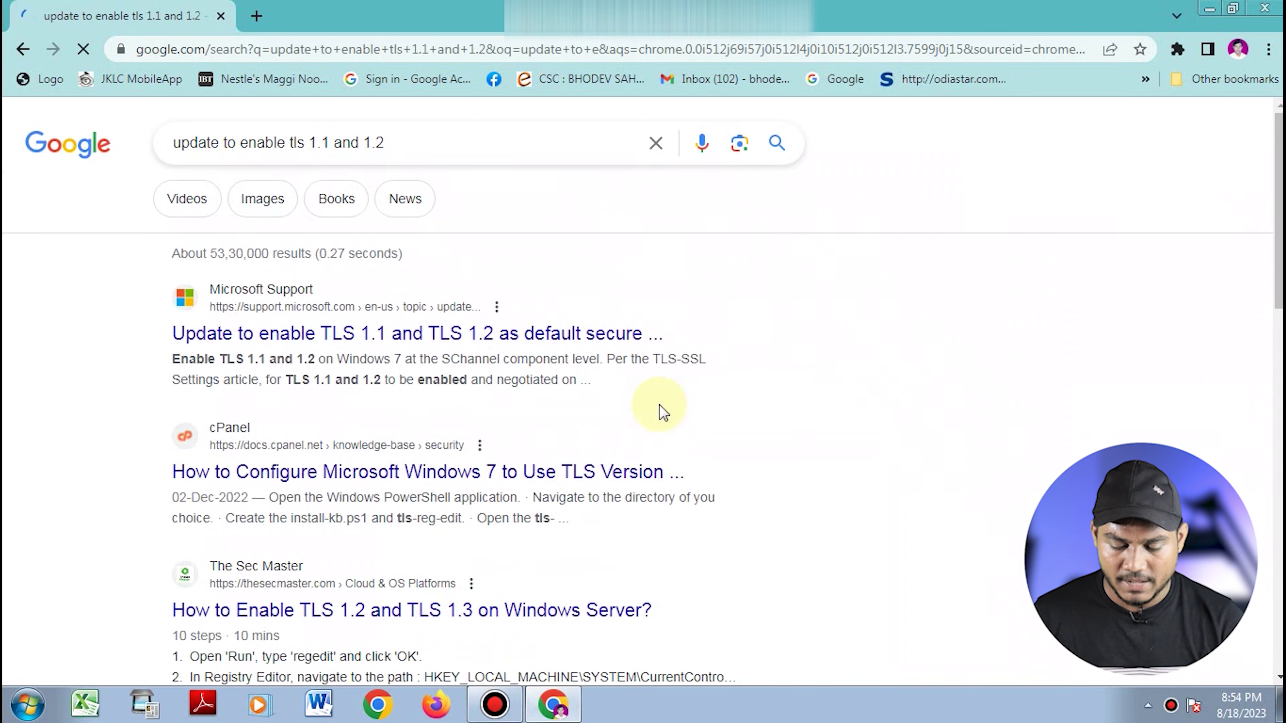
click(512, 343)
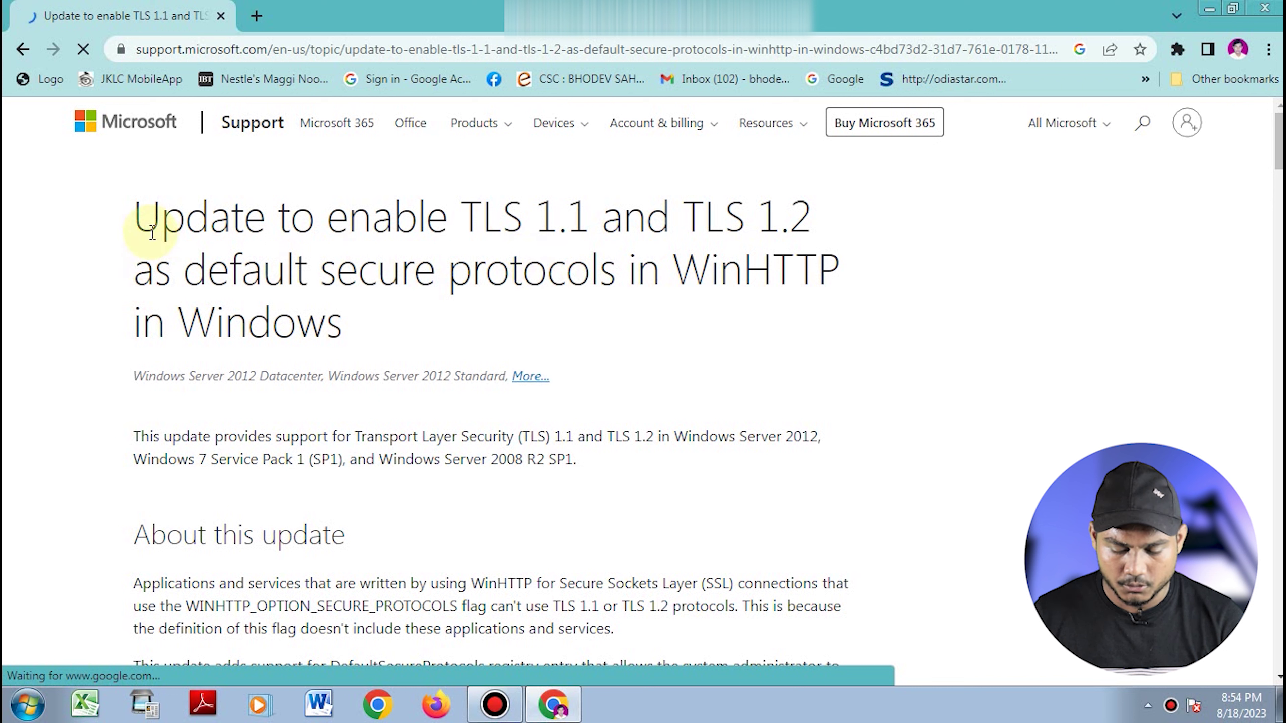
Examine the TLS update article's title, summary and the two methods under "How to get this update"
drag(135, 221, 560, 335)
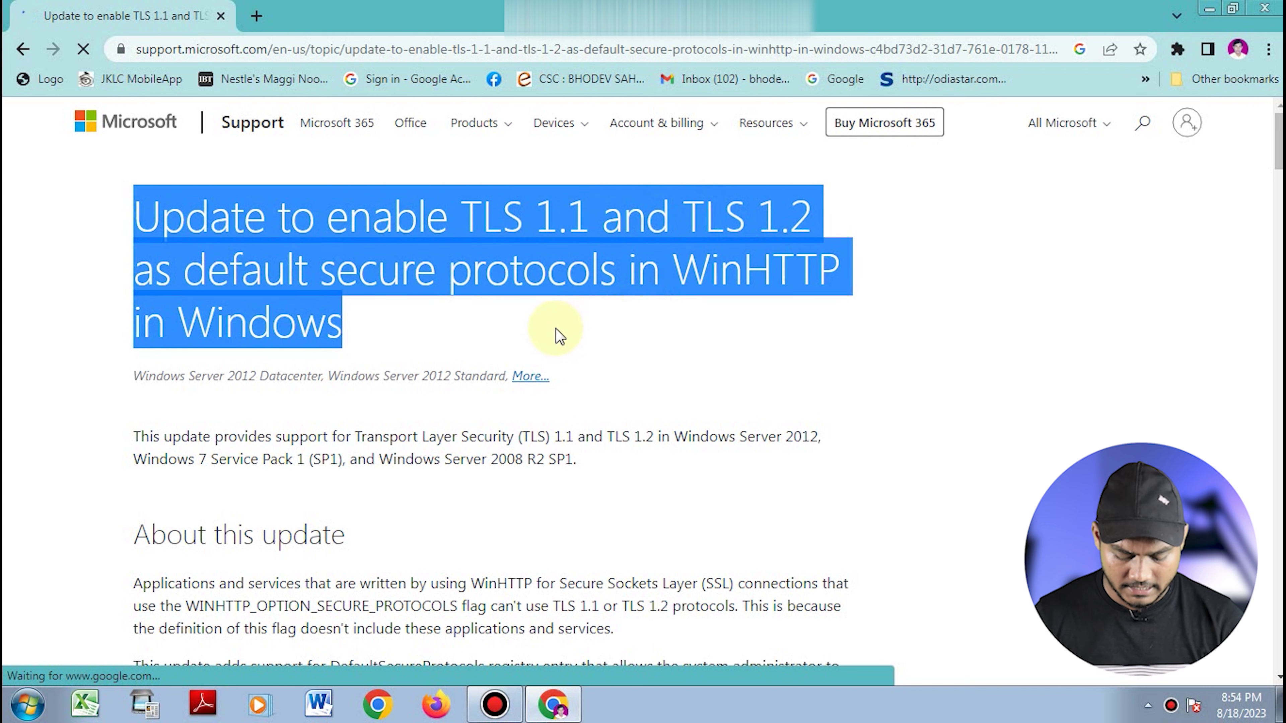
click(487, 321)
scroll(625, 436, down, 5)
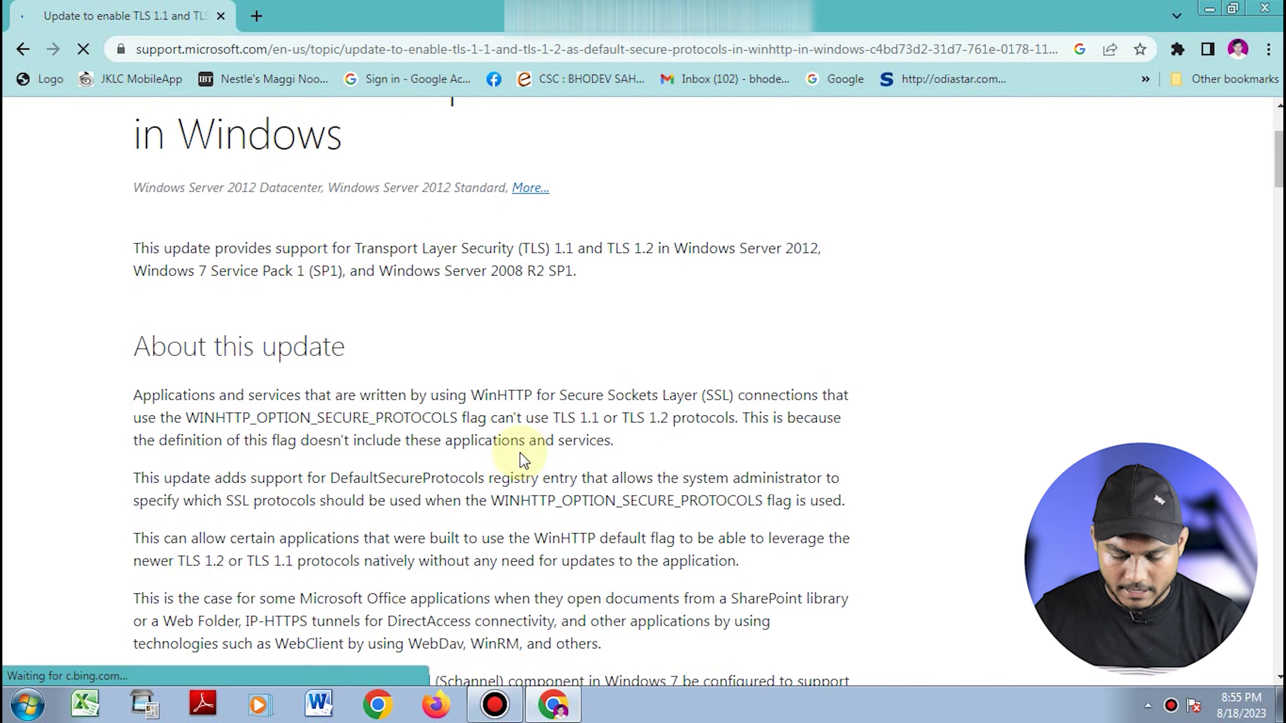
drag(135, 253, 350, 253)
click(375, 256)
scroll(480, 316, down, 2)
scroll(486, 334, down, 10)
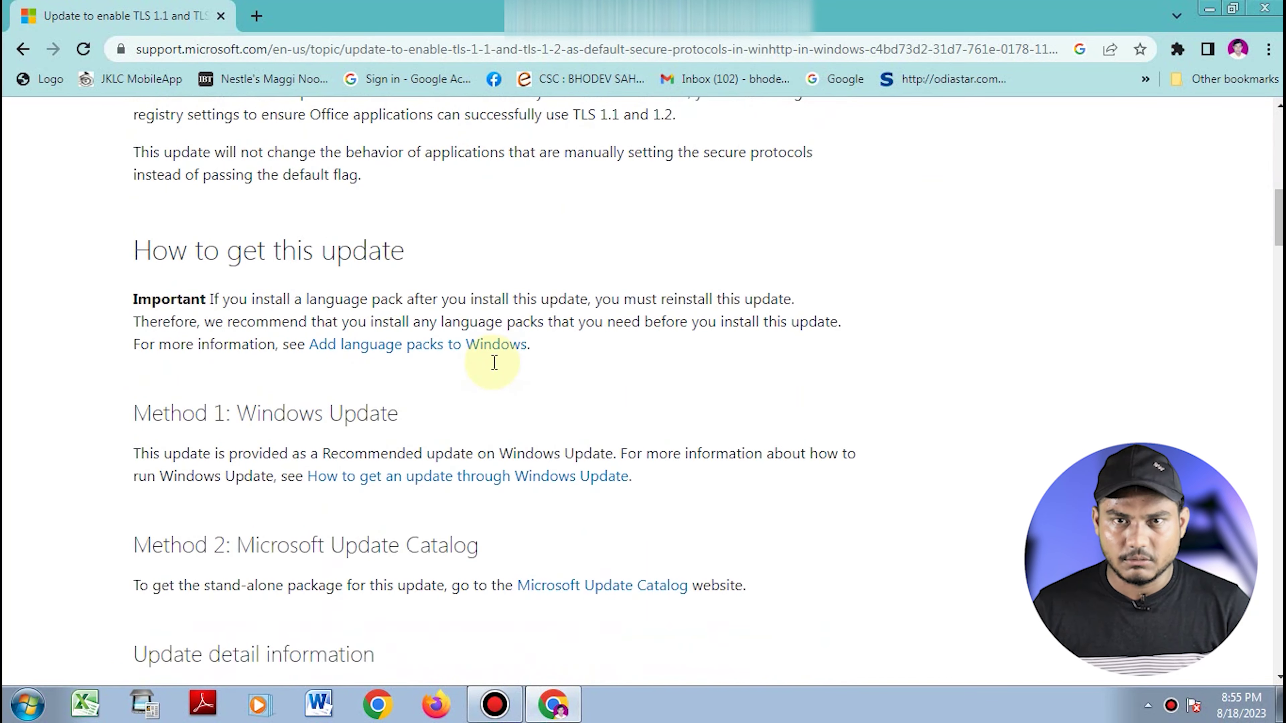
scroll(492, 375, up, 2)
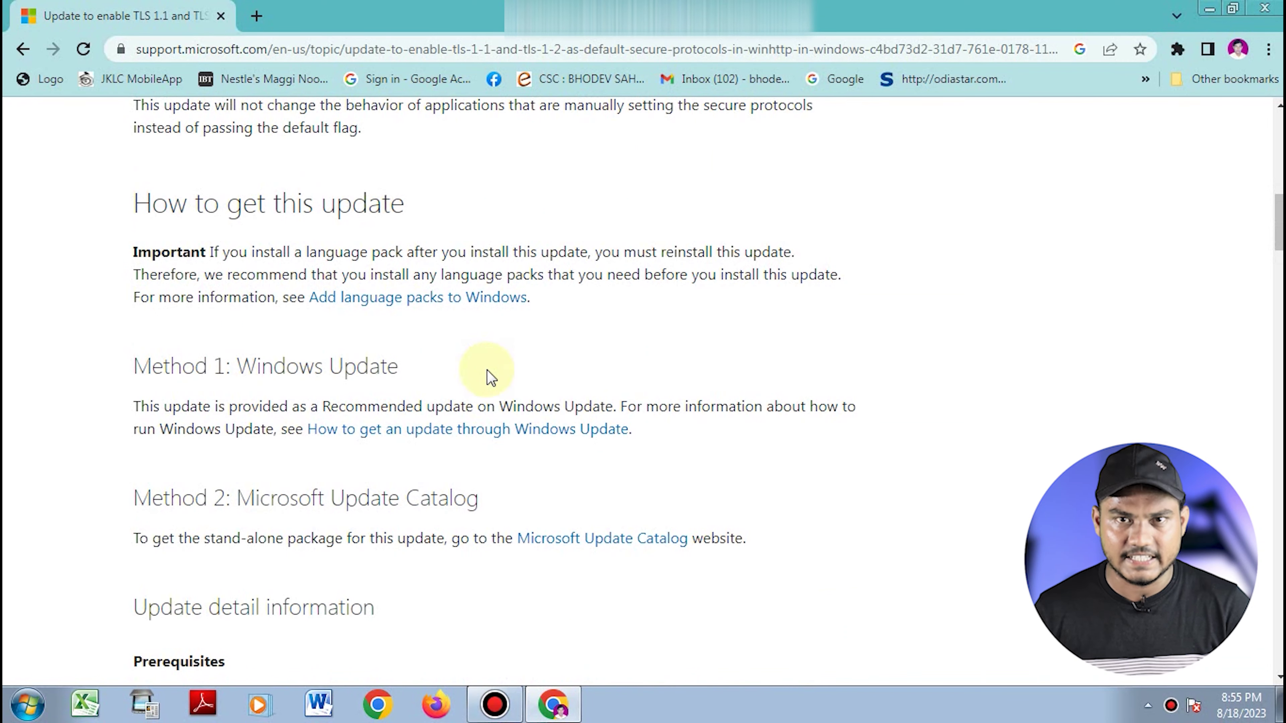
drag(134, 202, 405, 203)
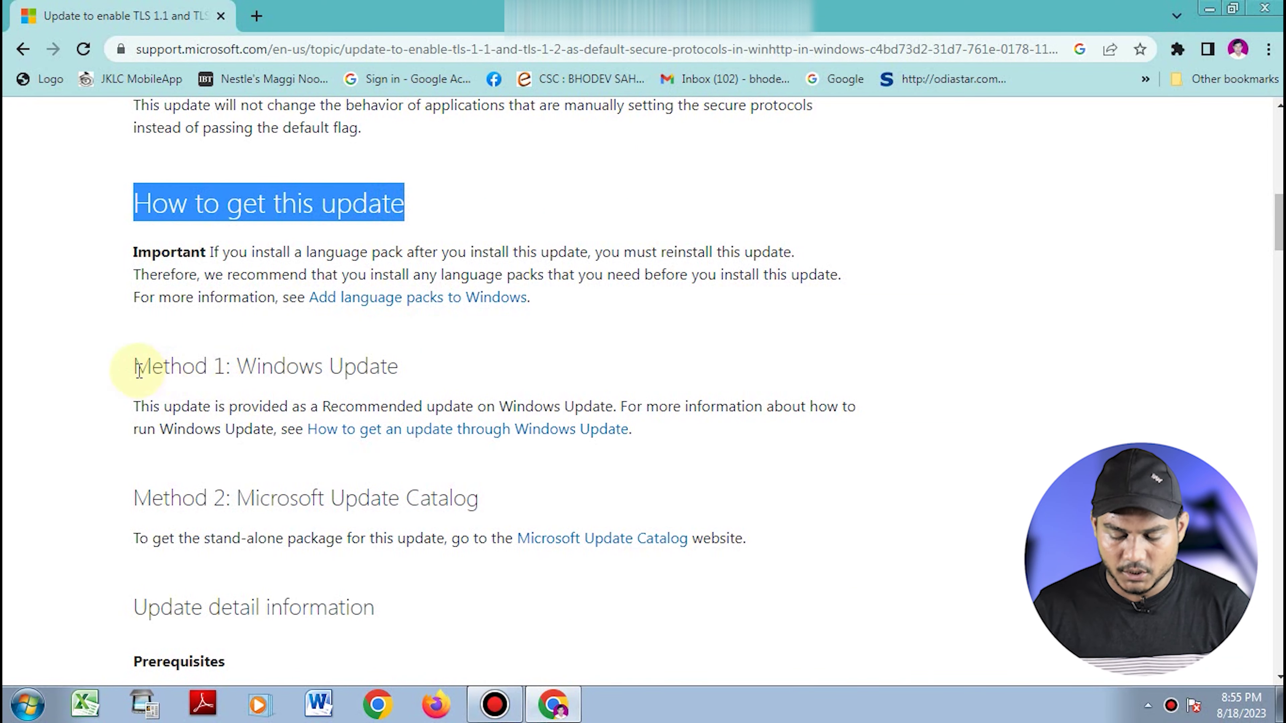
drag(130, 366, 411, 363)
drag(138, 499, 597, 507)
click(587, 507)
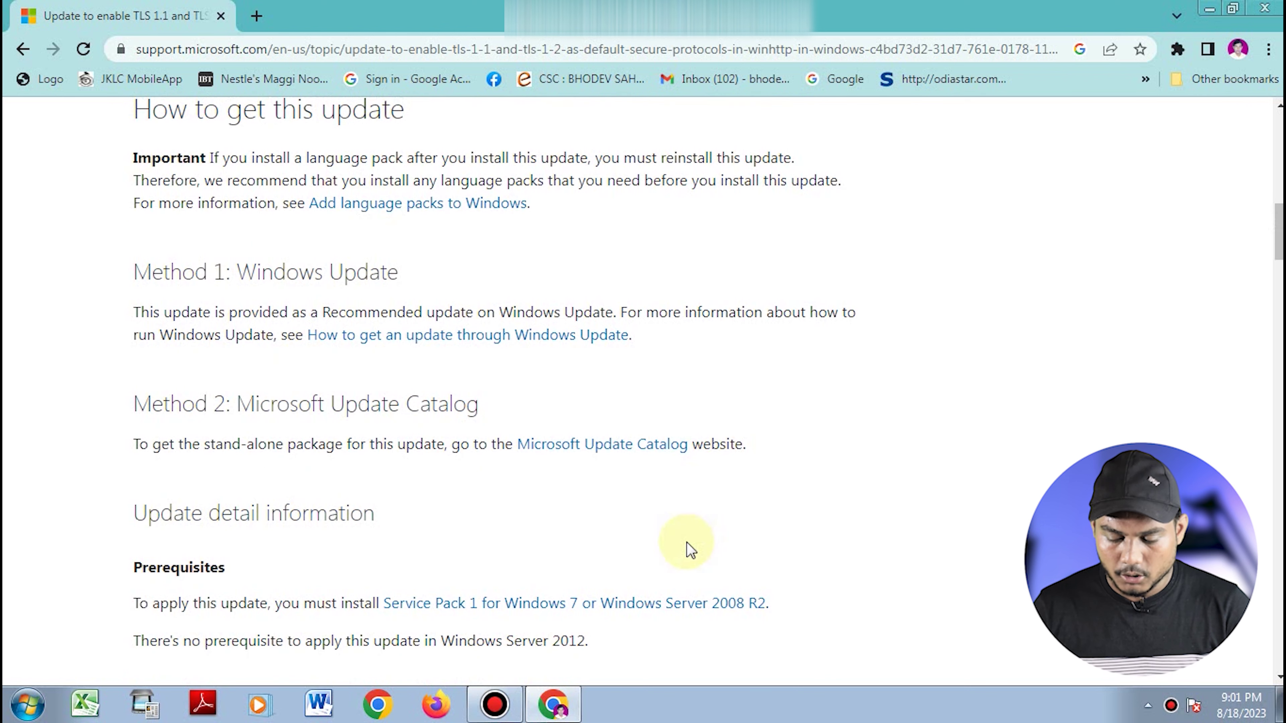
Open the Microsoft Update Catalog link given under Method 2 and return to the TLS update article
scroll(691, 549, down, 2)
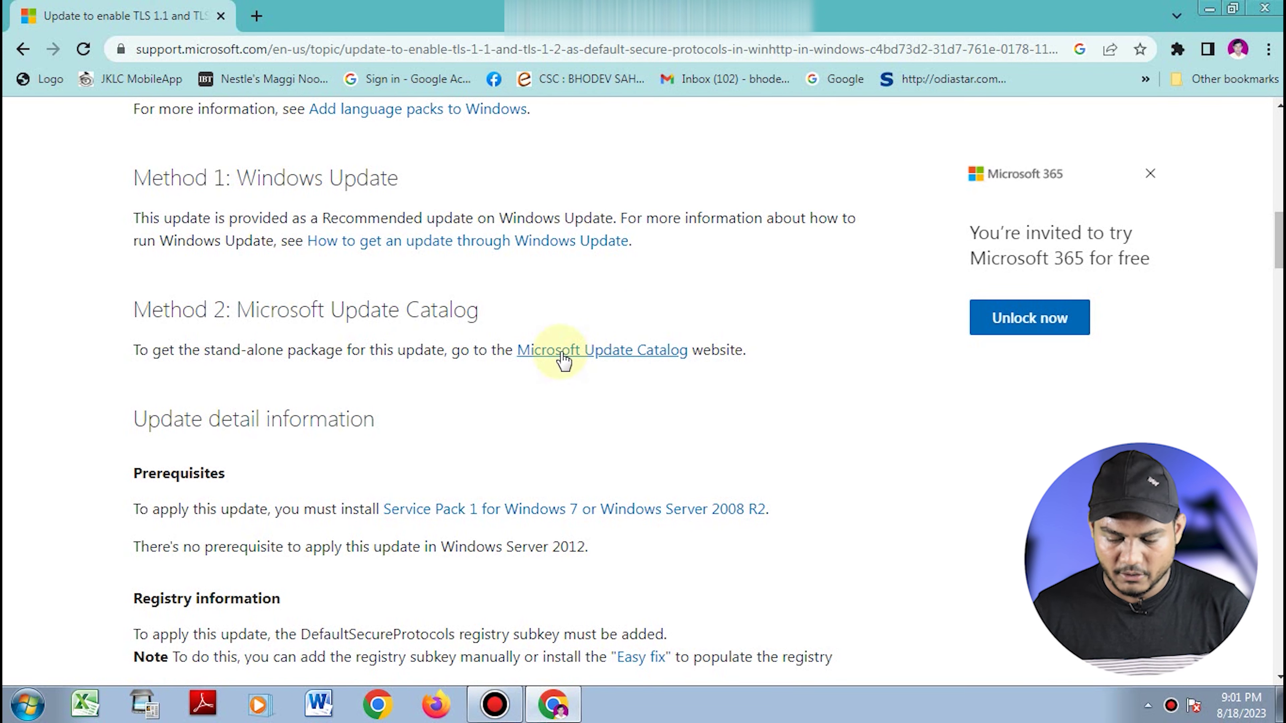
click(614, 351)
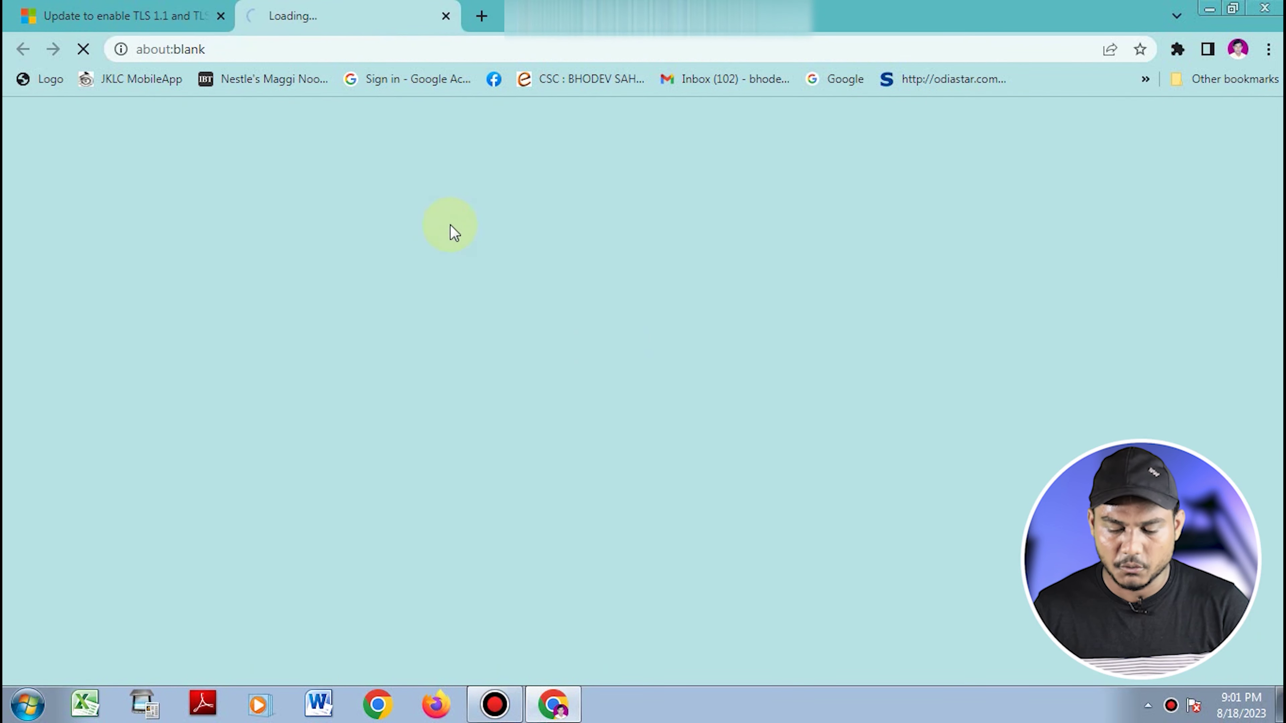
click(128, 7)
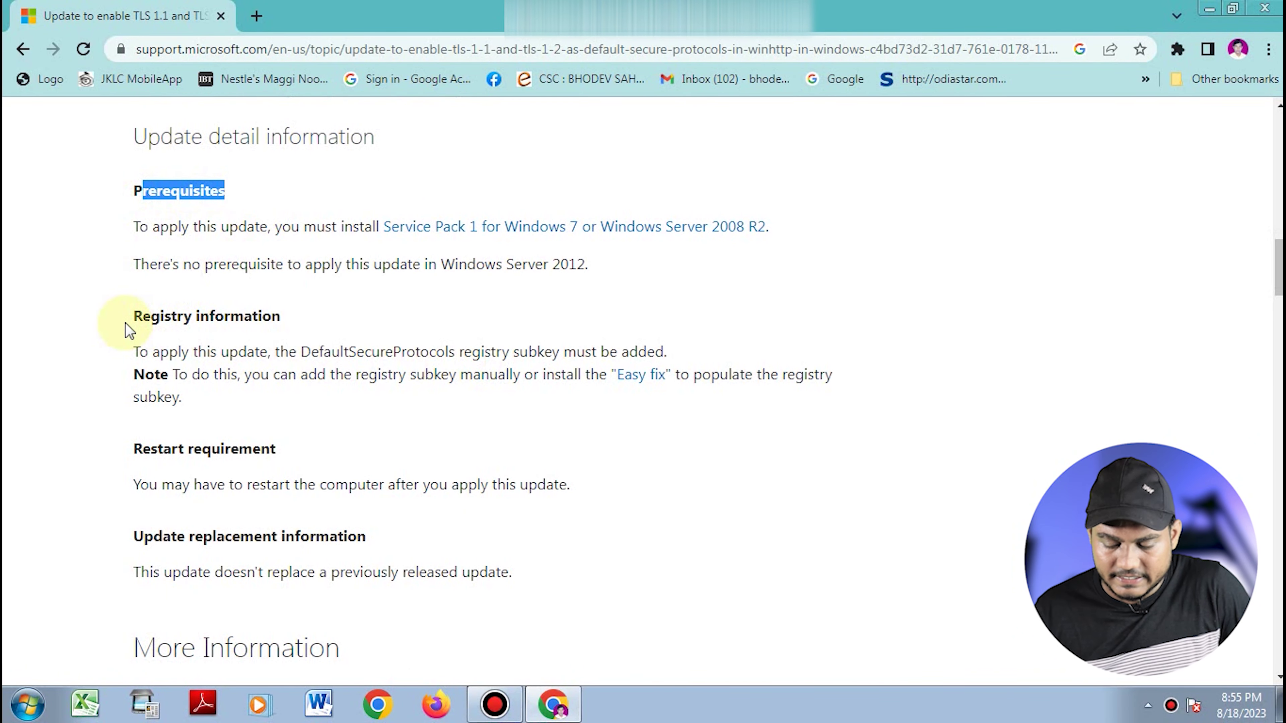
Review the article's Registry information and follow its link to the Easy fix section
drag(130, 316, 311, 319)
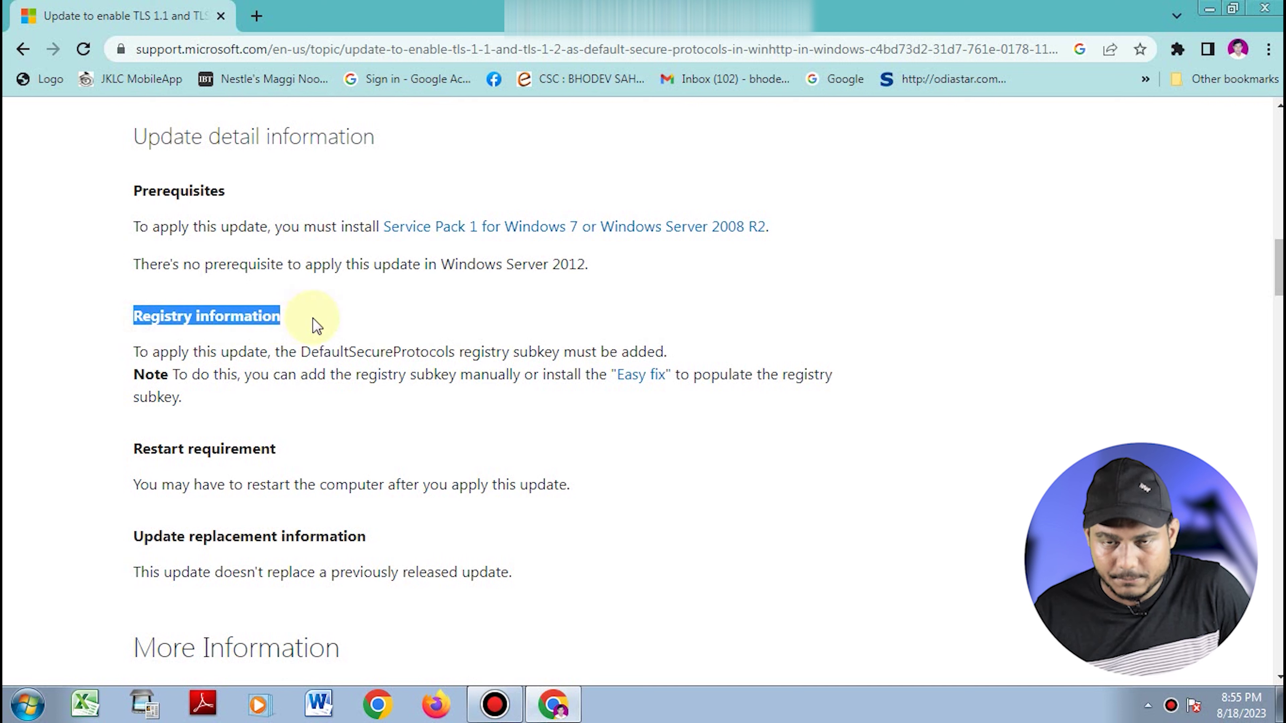
click(310, 335)
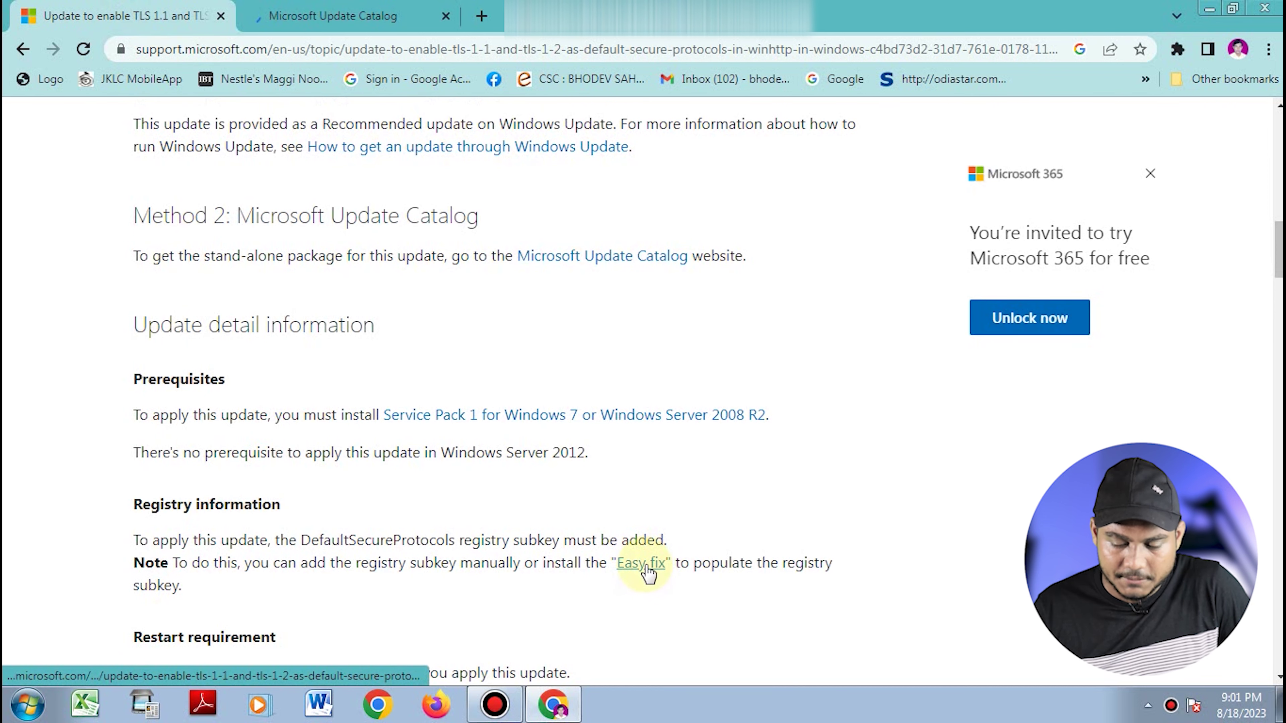
click(644, 563)
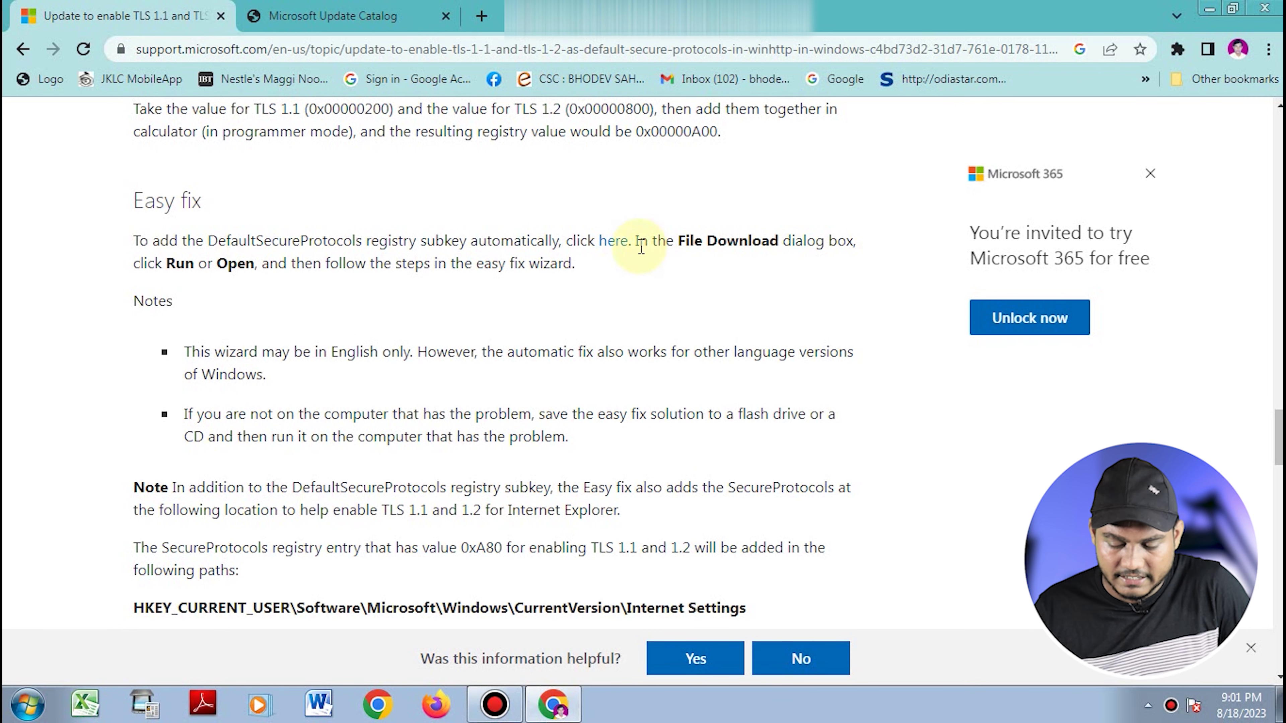
Download the Easy fix installer MicrosoftEasyFix51044.msi from the article and save it to the Desktop
click(611, 244)
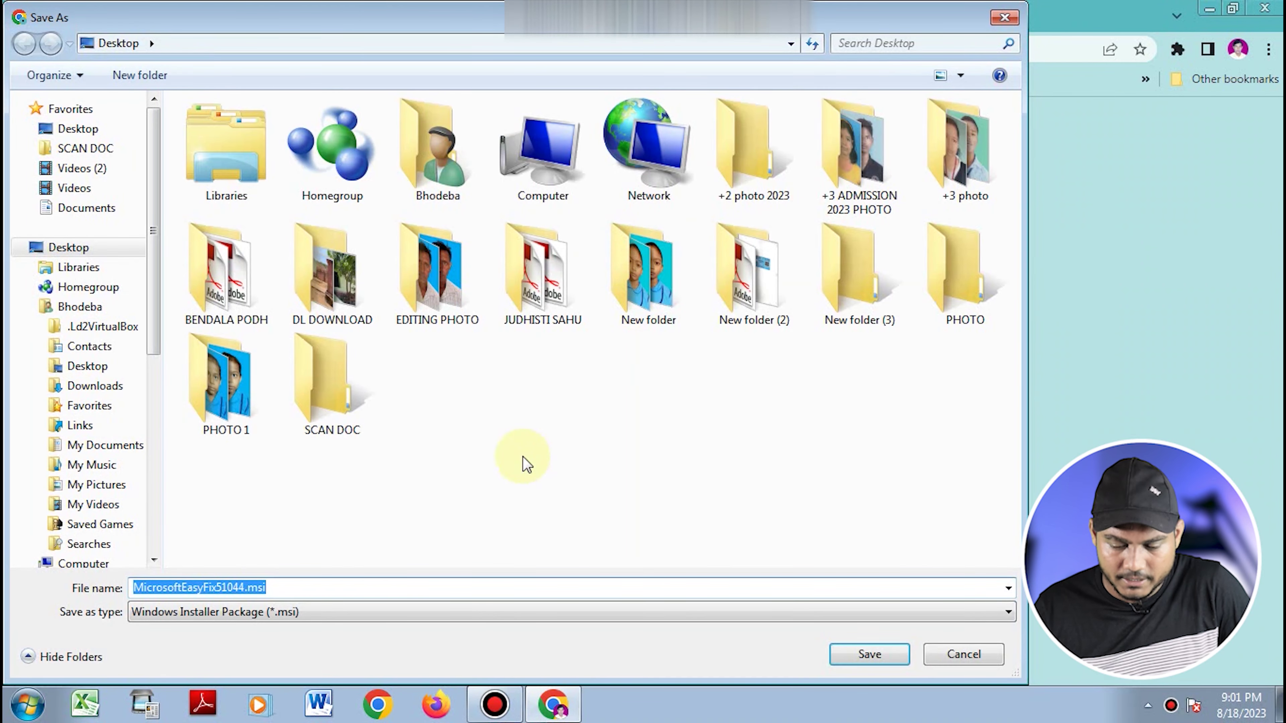
click(94, 129)
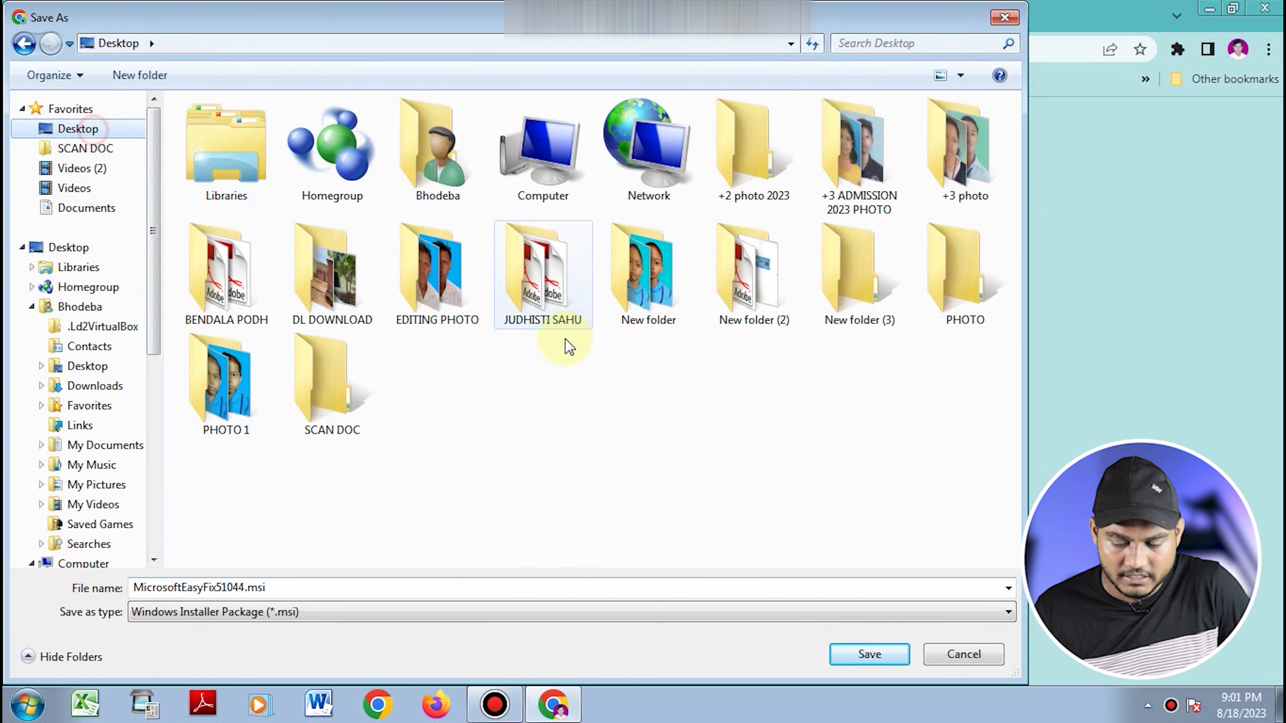
click(896, 657)
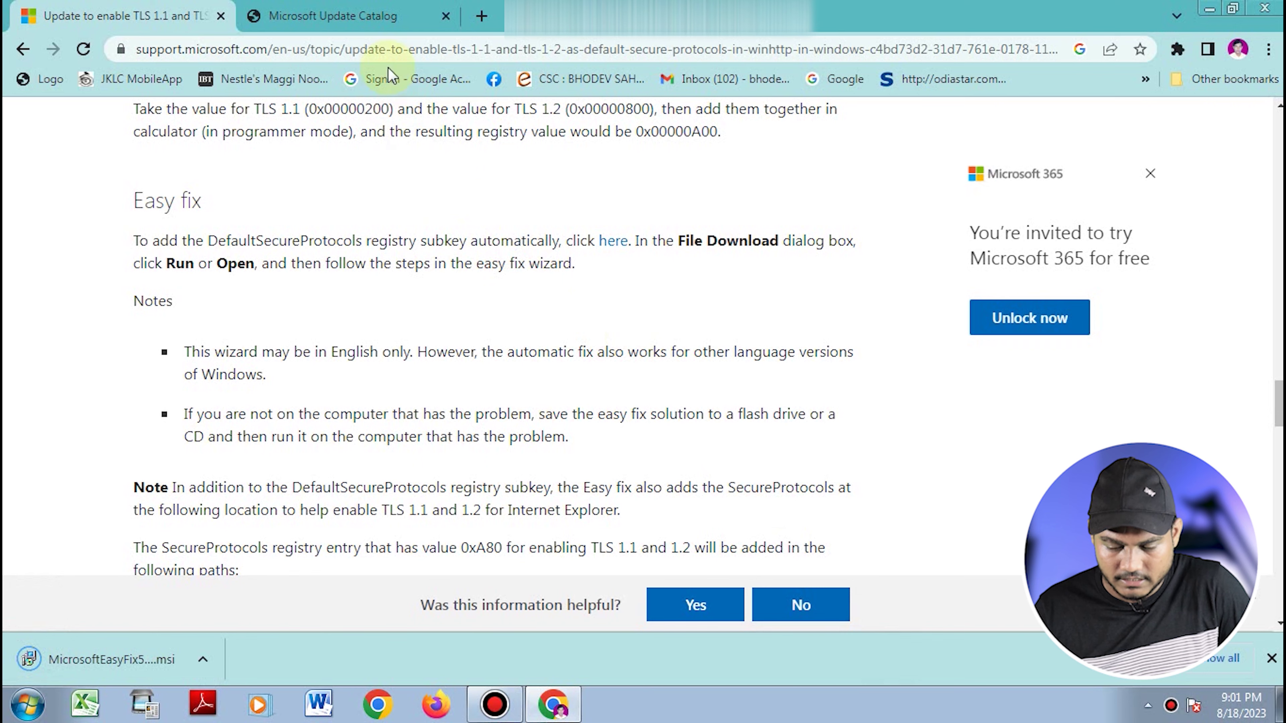
Check the system type in the computer's properties to choose between the Windows 7 updates in the Microsoft Update Catalog
click(362, 7)
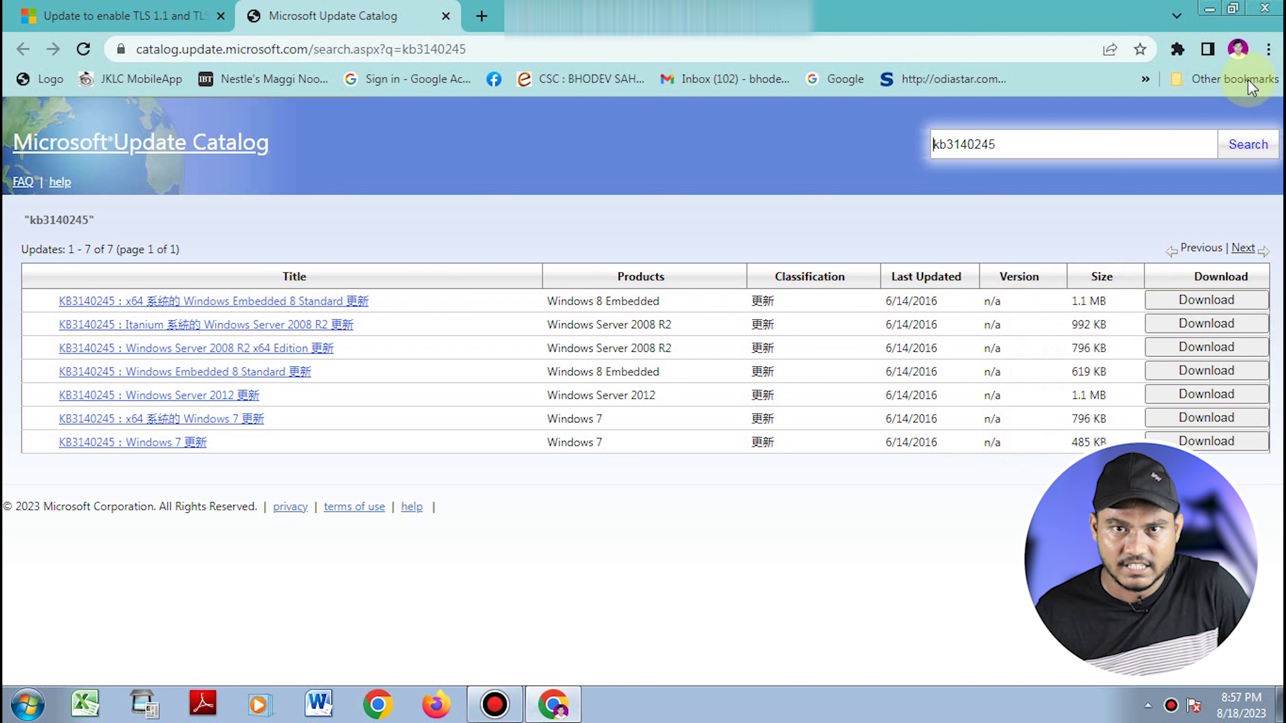
click(1214, 9)
drag(36, 104, 456, 63)
right_click(457, 59)
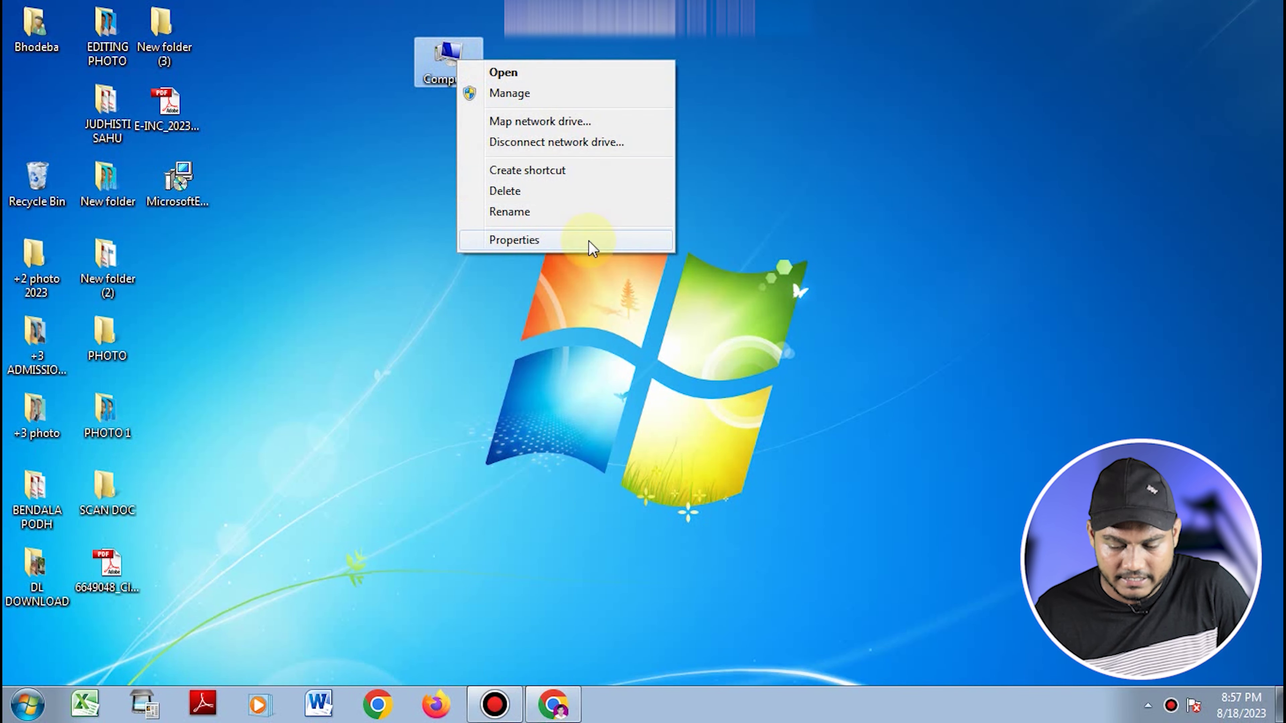
click(565, 243)
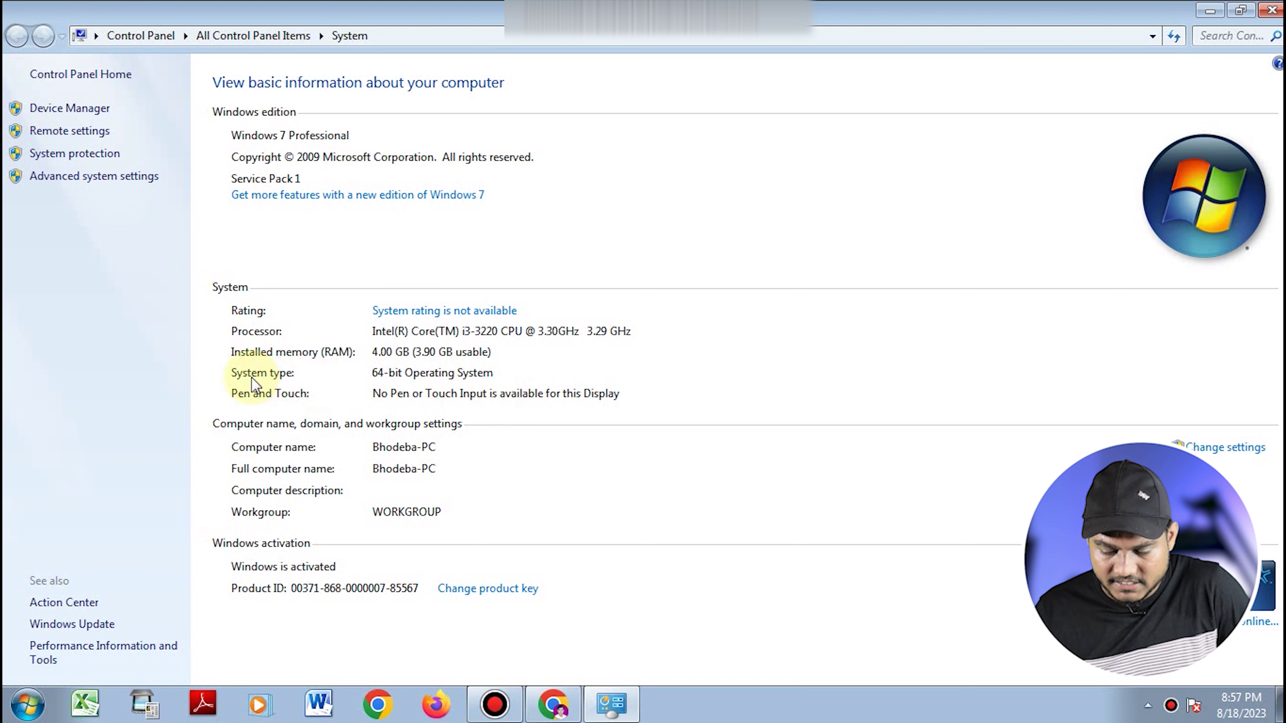
click(501, 365)
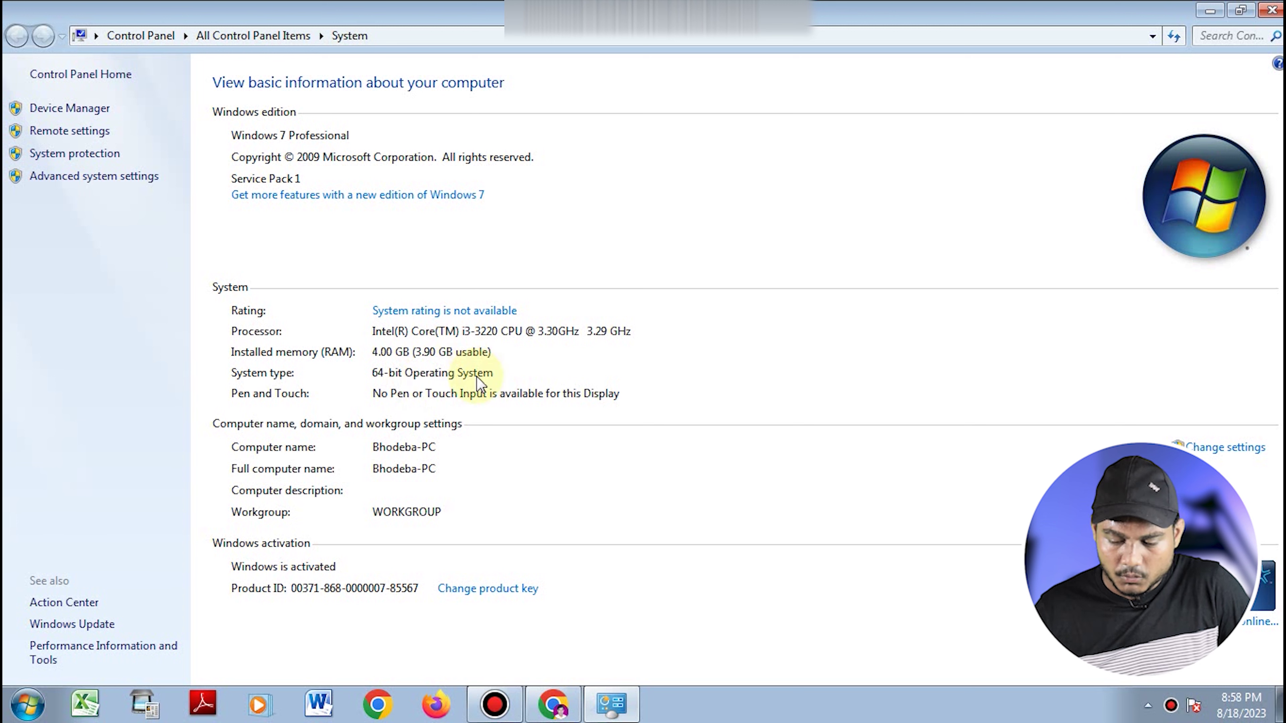
click(1210, 11)
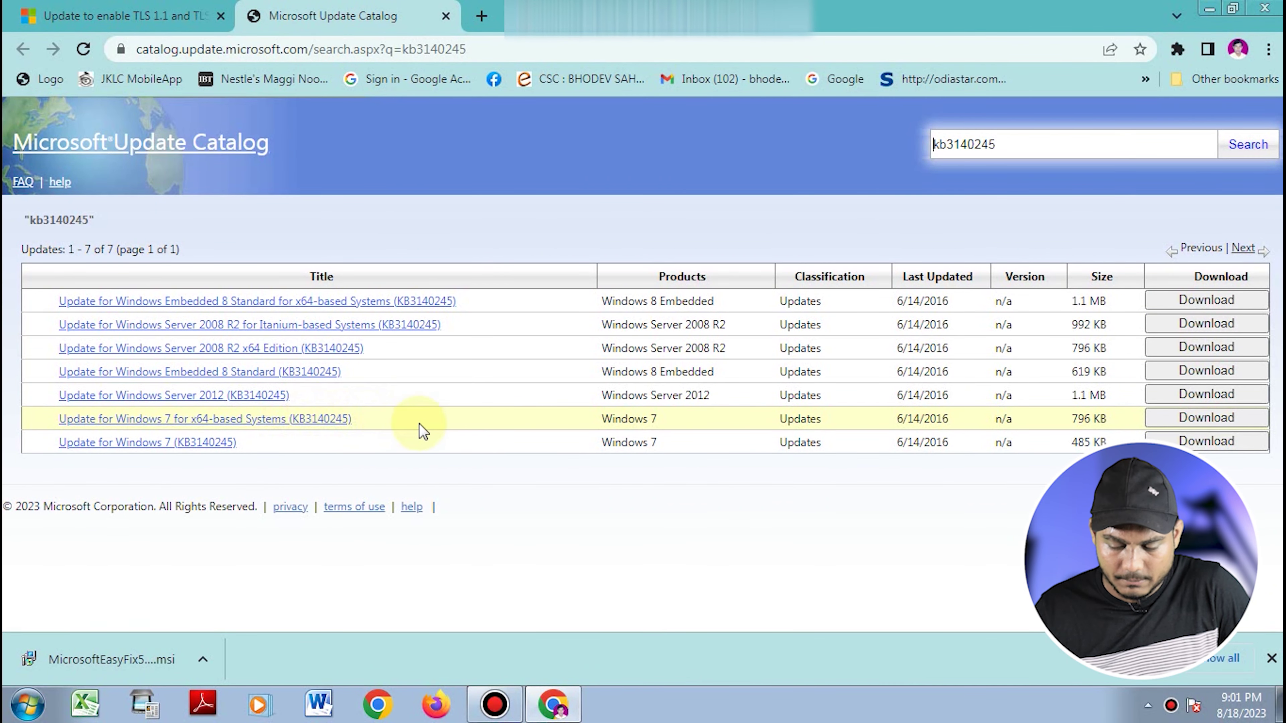
Download the KB3140245 update for Windows 7 x64-based Systems to the Desktop and close the download window
click(1185, 424)
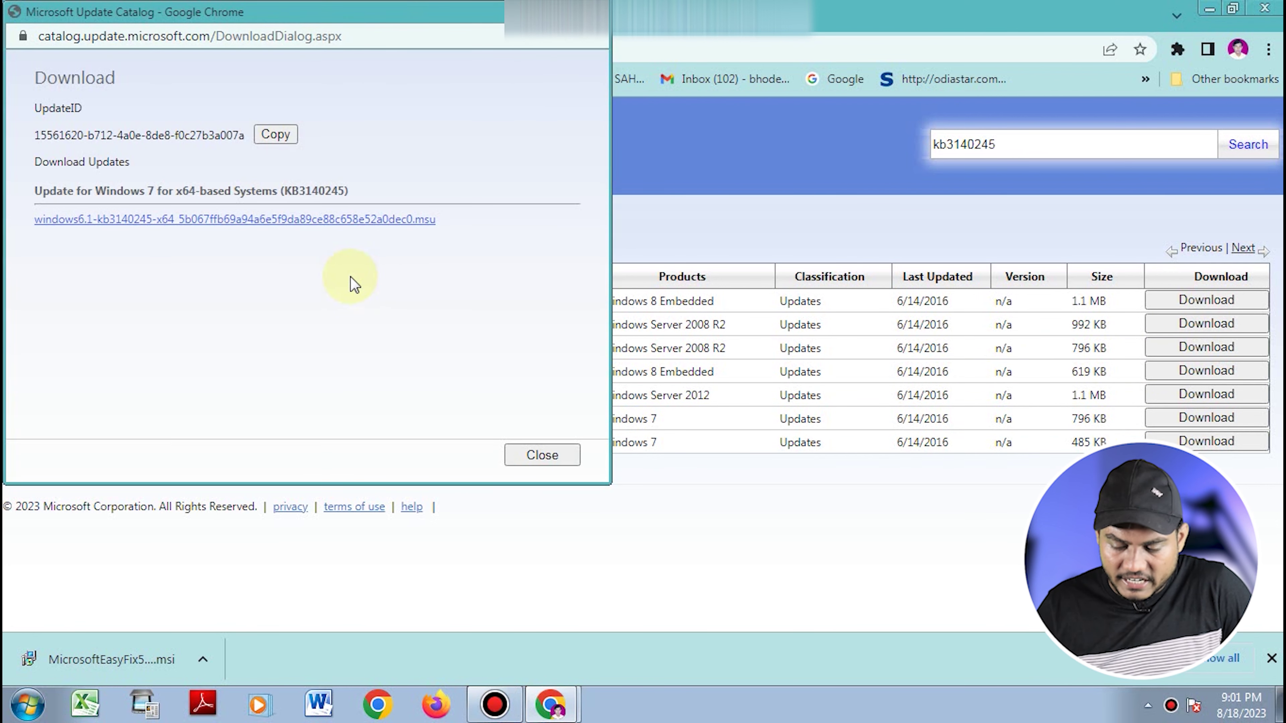
right_click(258, 221)
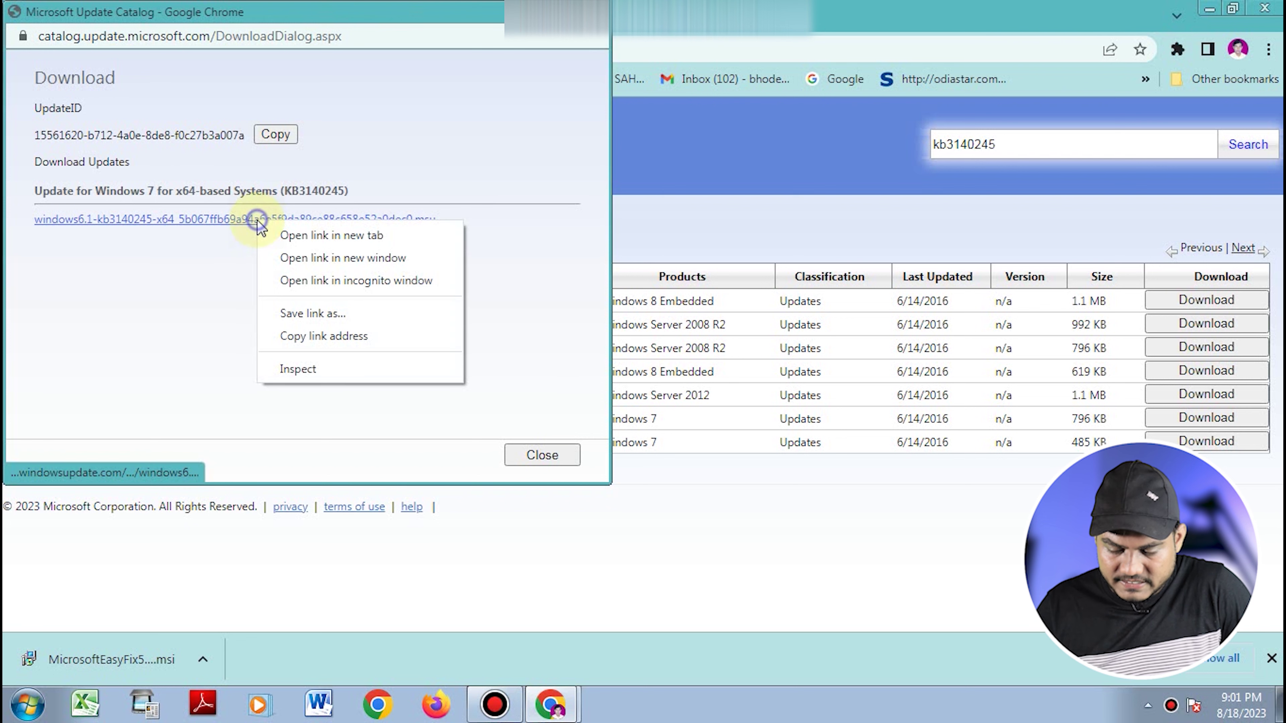
click(329, 313)
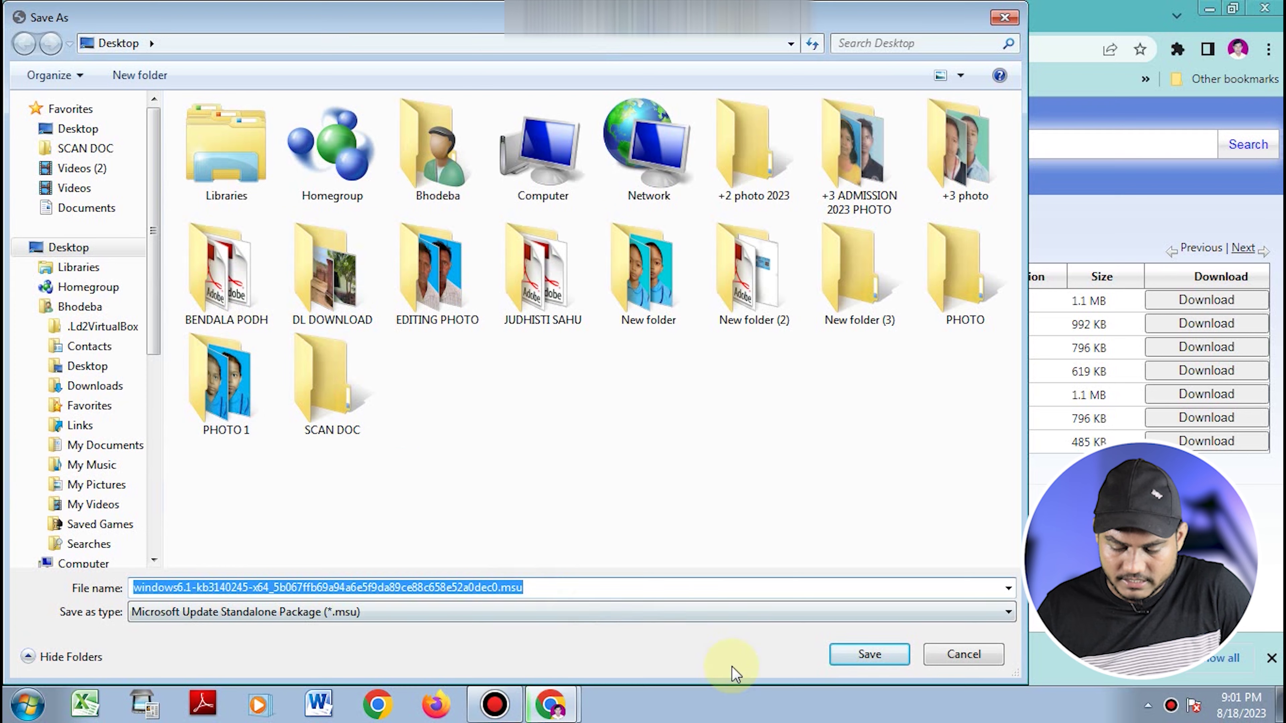
click(881, 663)
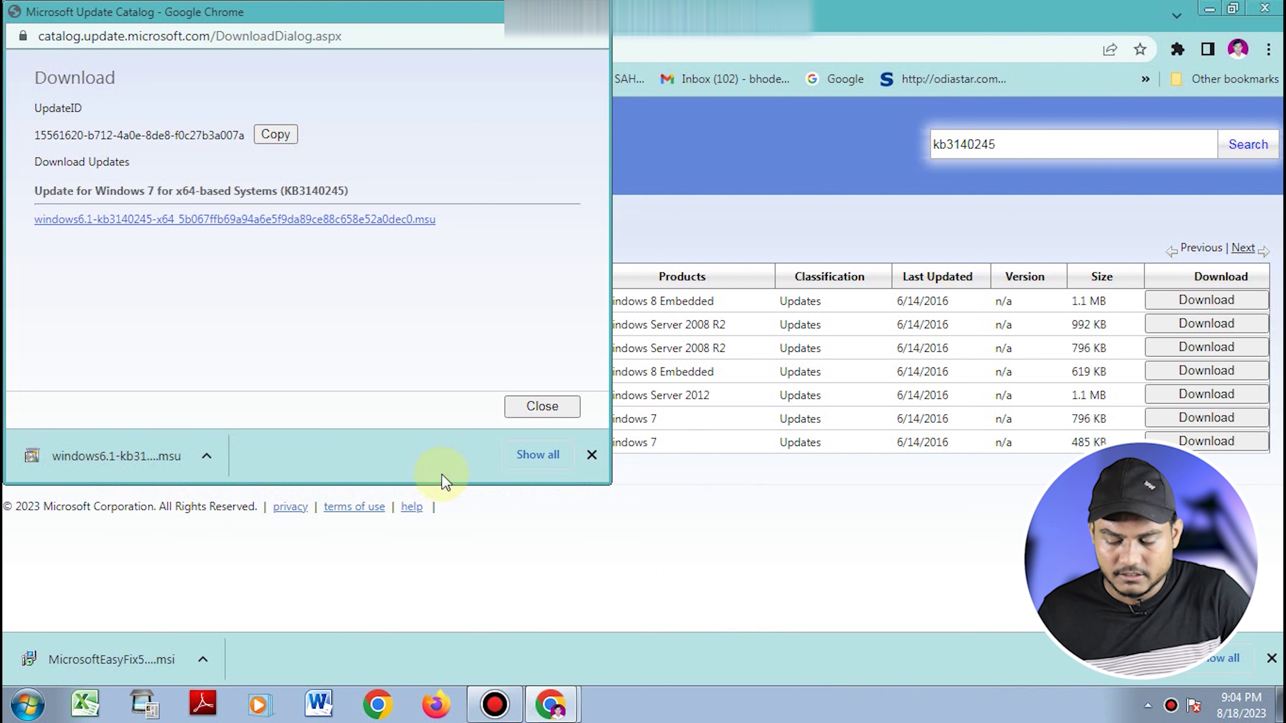
click(526, 421)
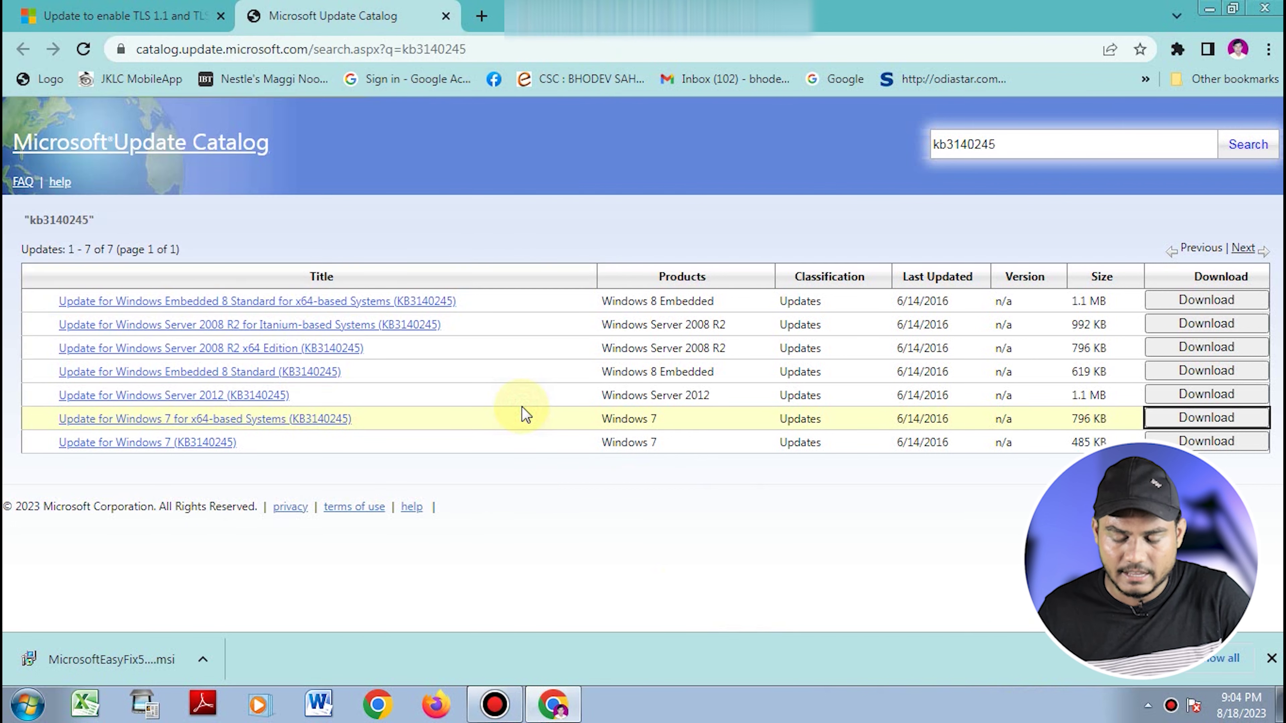
Close the browser and set the update package, Media Creation Tool and Easy fix files apart on the empty desktop area
click(1264, 7)
drag(177, 258, 635, 170)
drag(369, 202, 724, 183)
drag(178, 182, 410, 200)
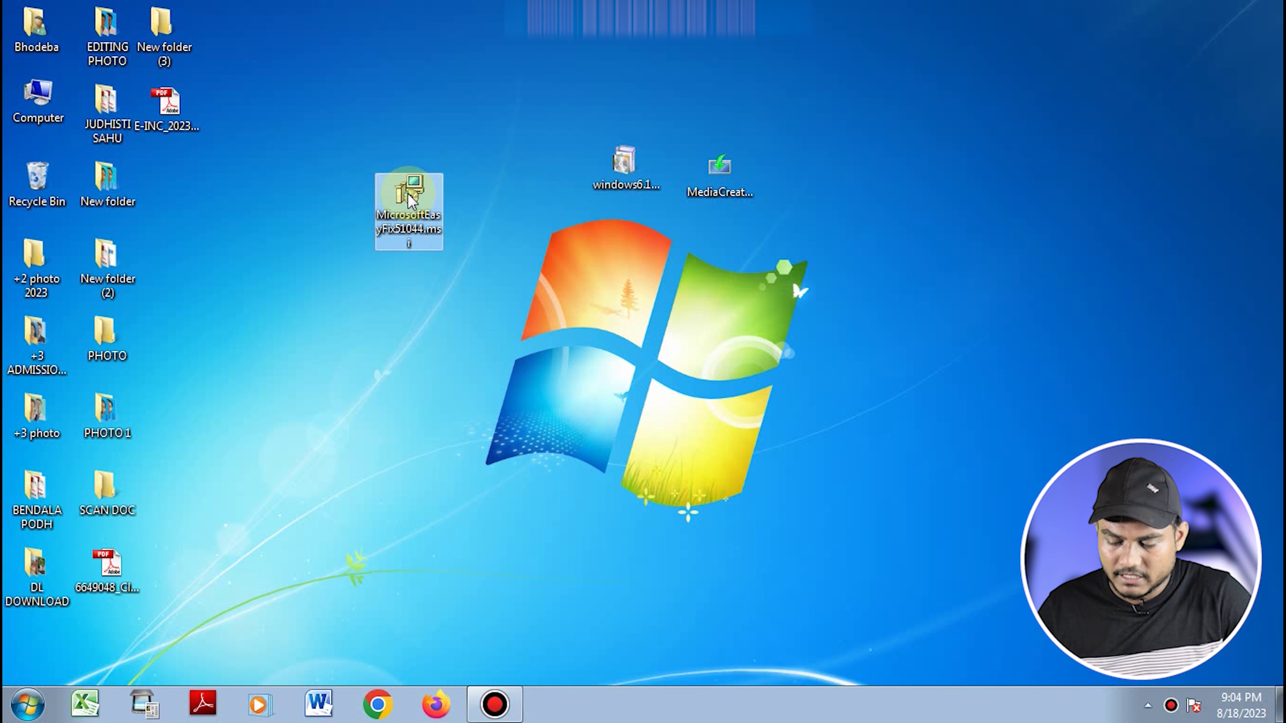
Install MicrosoftEasyFix51044.msi, agreeing to the license terms, and close the wizard once it is done
right_click(419, 188)
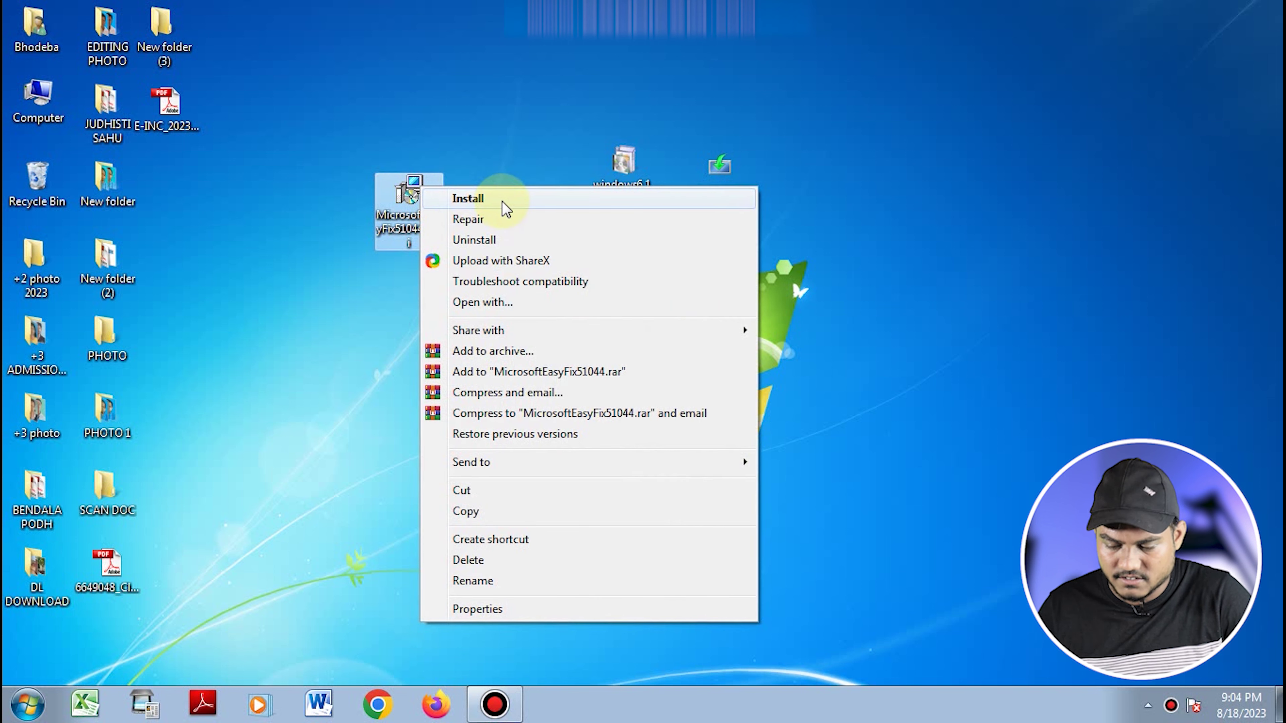
click(474, 196)
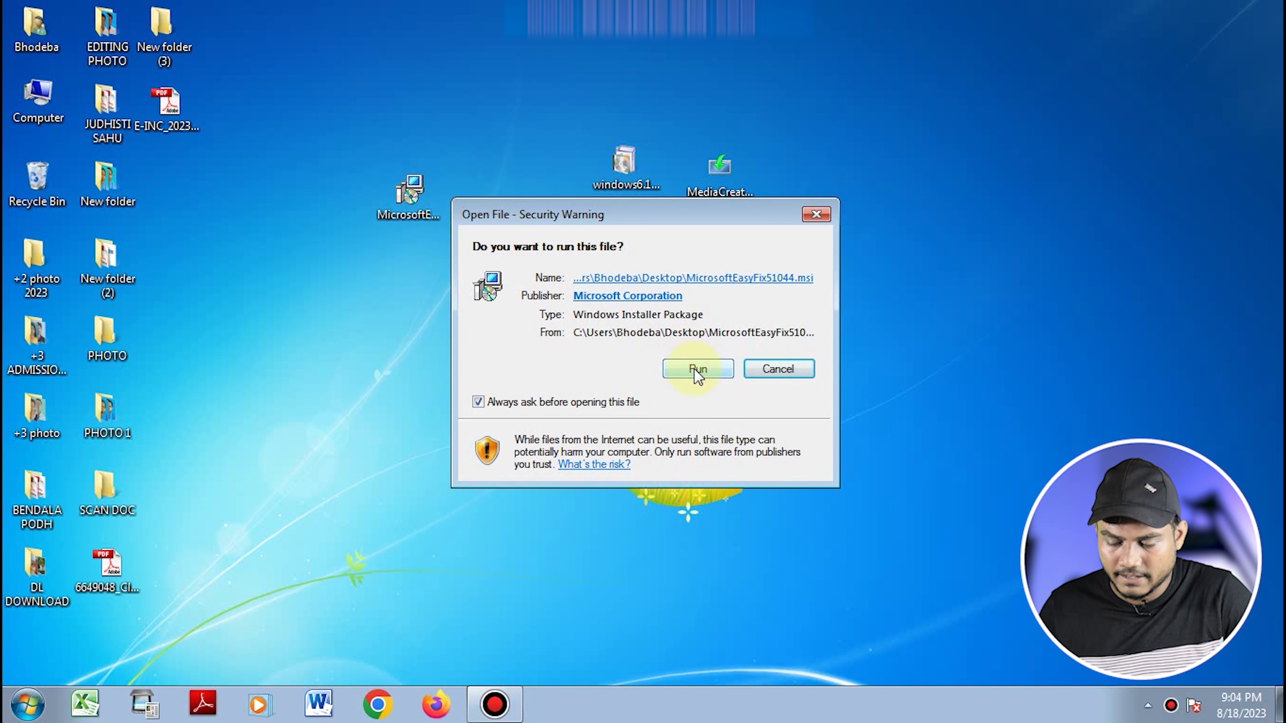
click(698, 369)
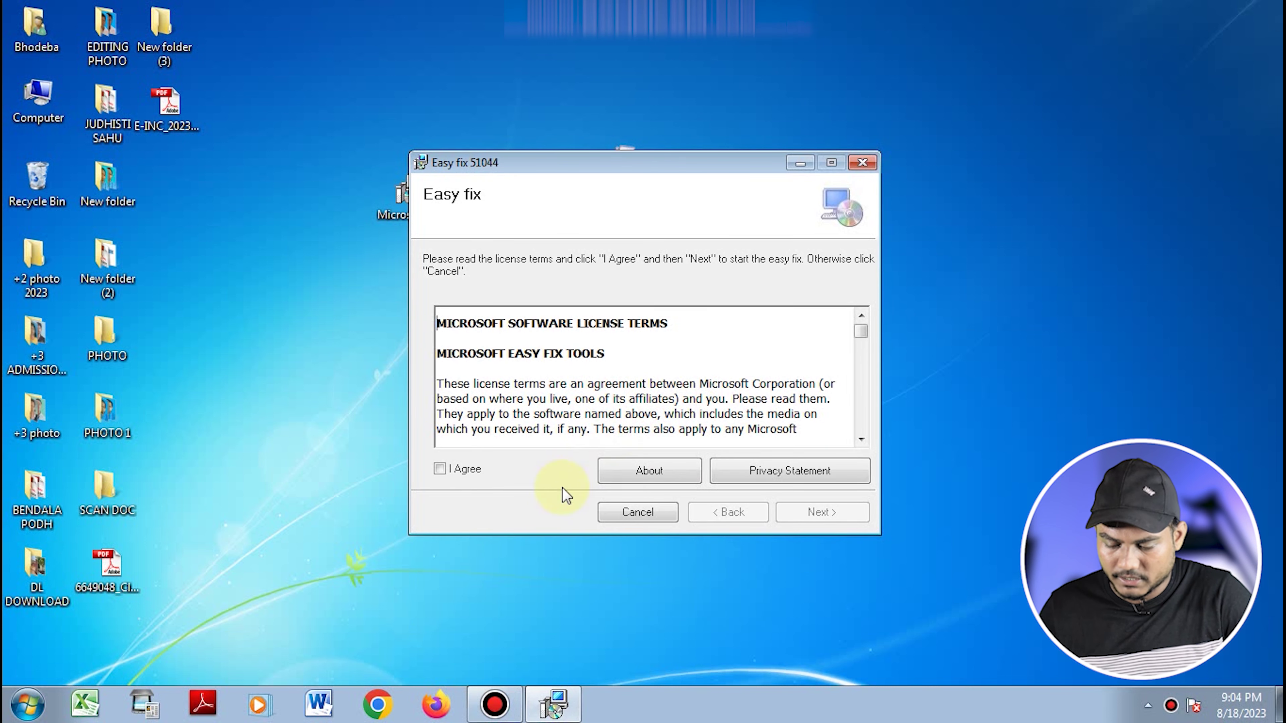
click(469, 471)
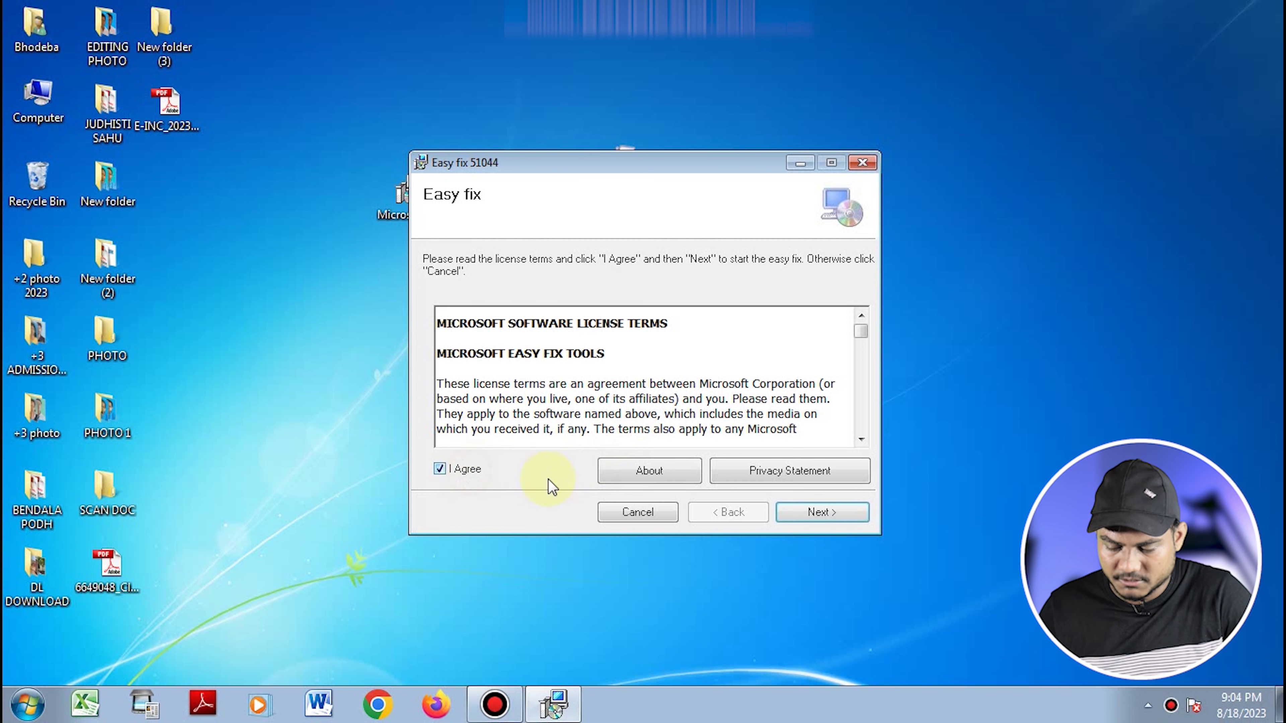
click(821, 513)
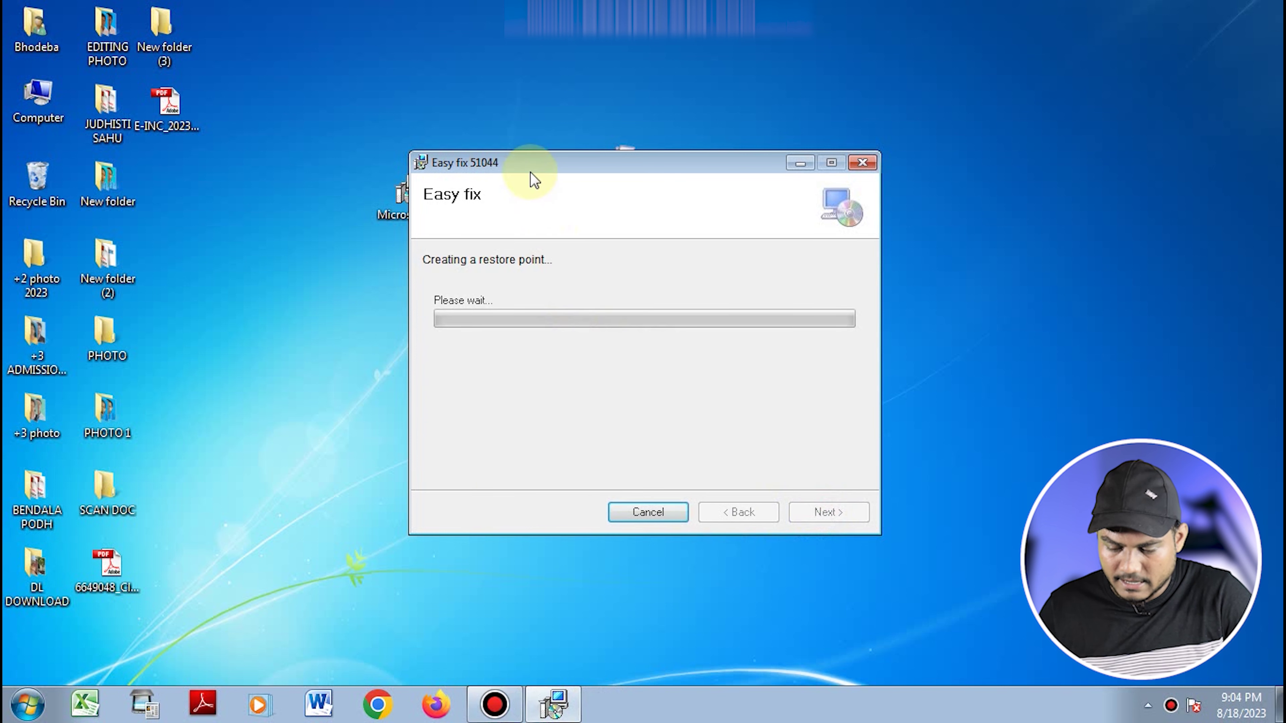
drag(530, 172, 565, 218)
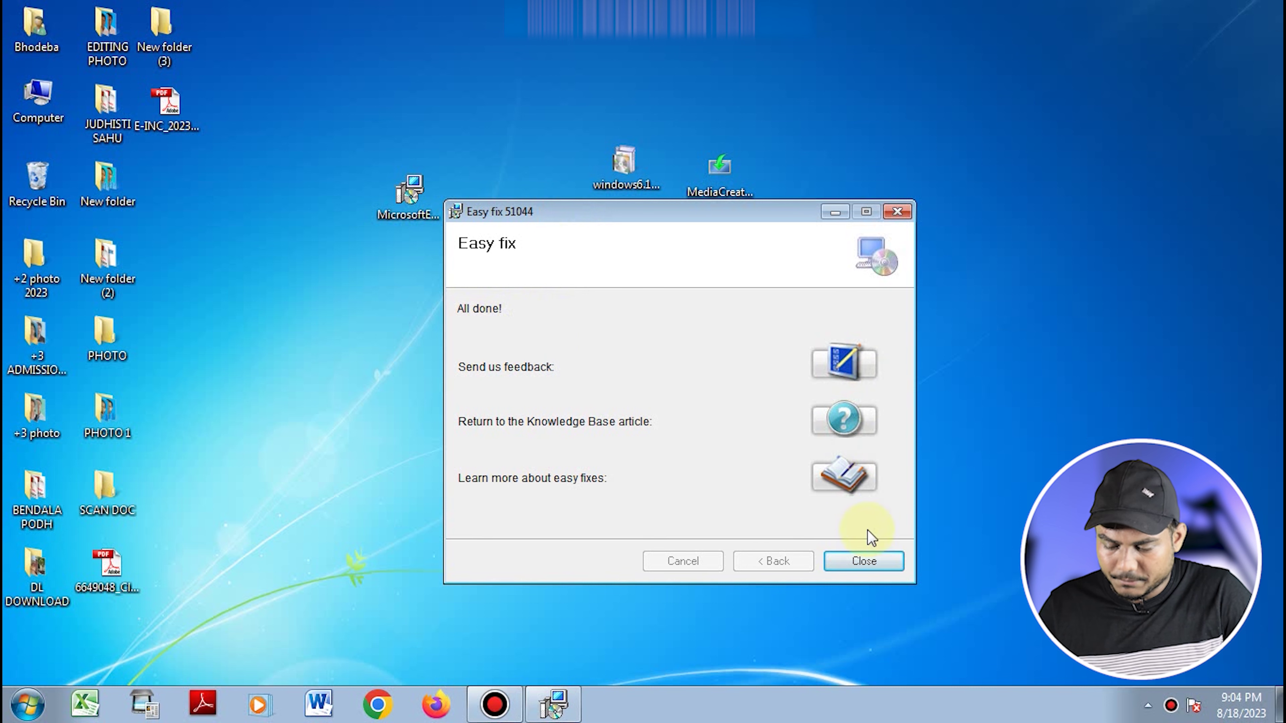
click(865, 557)
Try to install the windows6.1-kb3140245-x64 update package from the desktop
drag(622, 165, 547, 175)
right_click(546, 178)
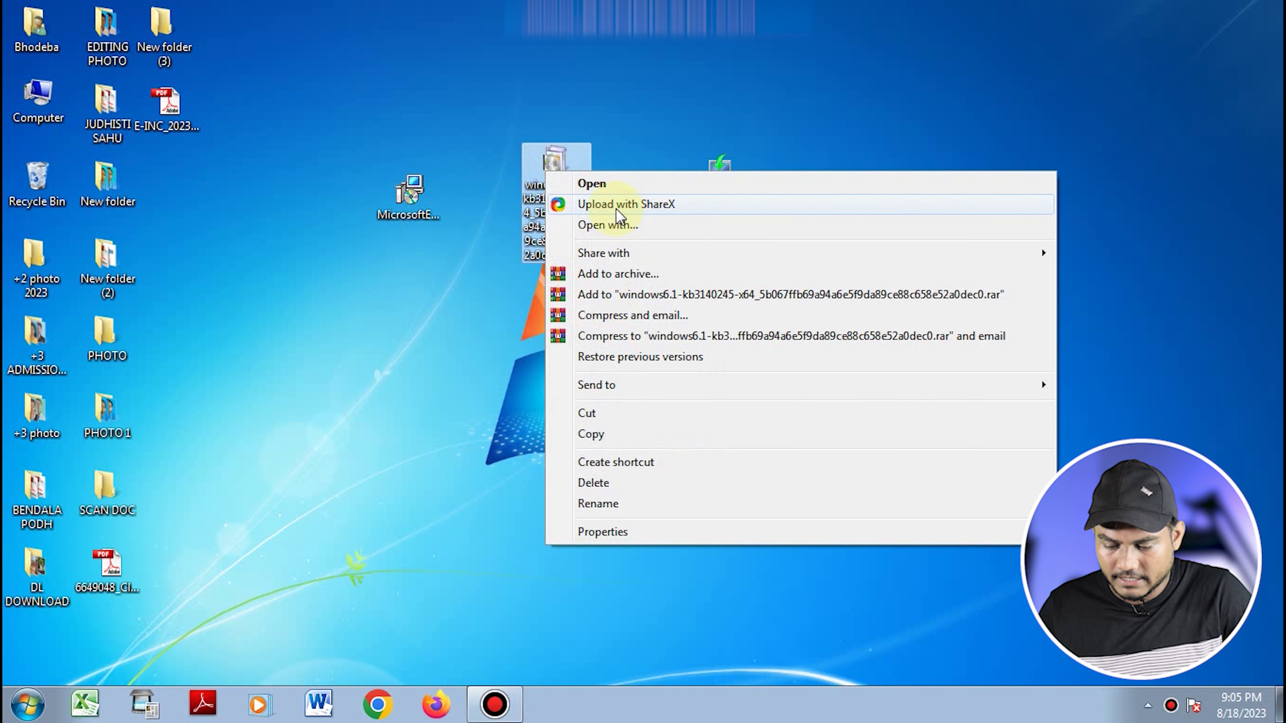
click(599, 183)
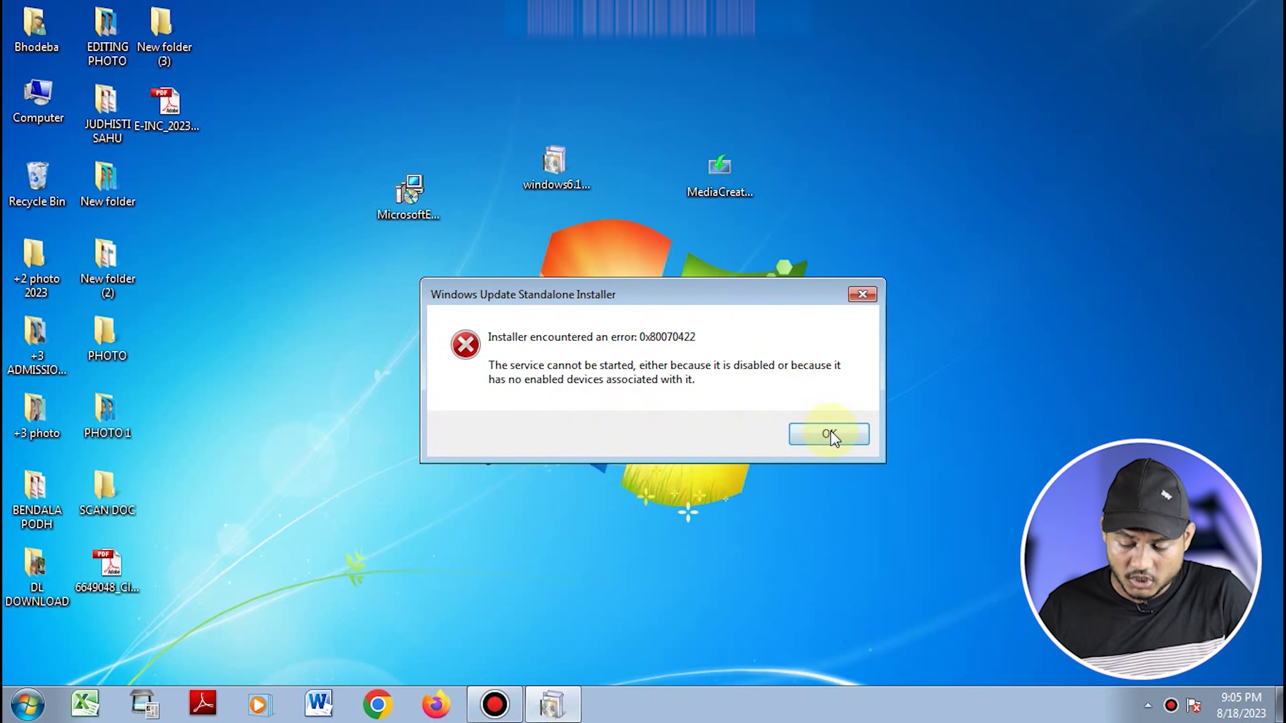
click(963, 485)
Search Windows for the Services console, open it and maximize its window
key(super)
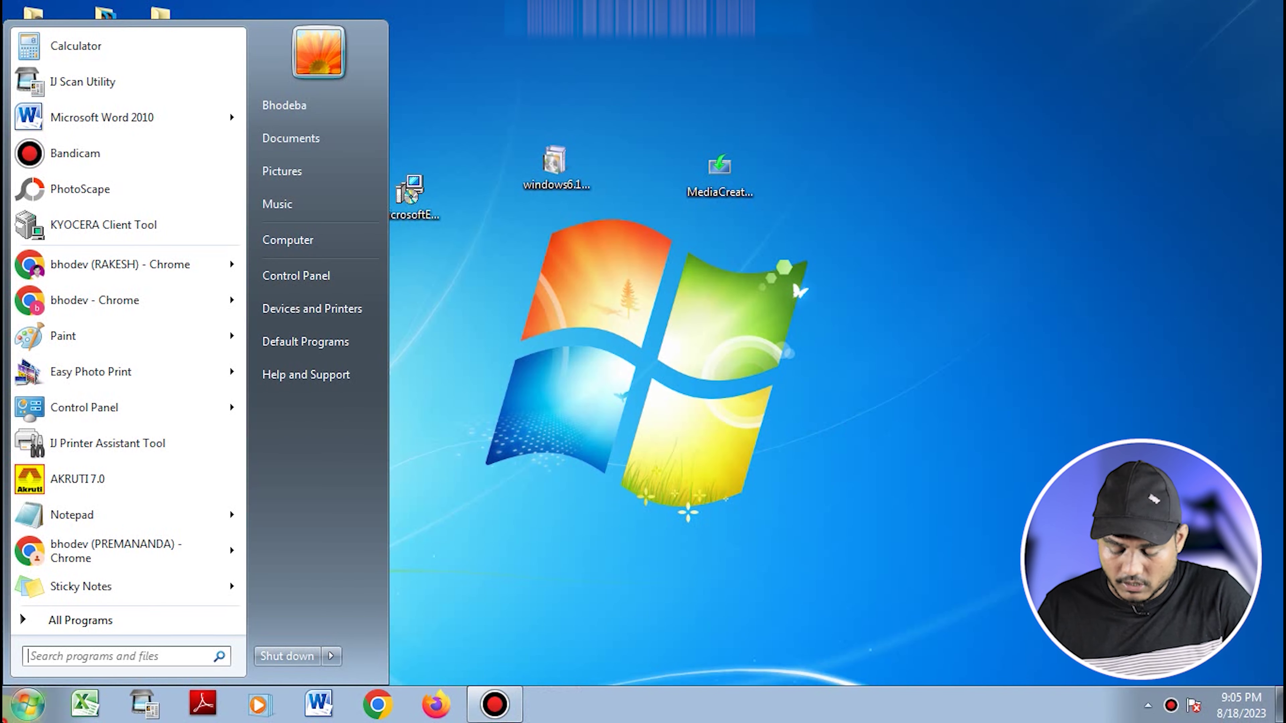
text(sevice)
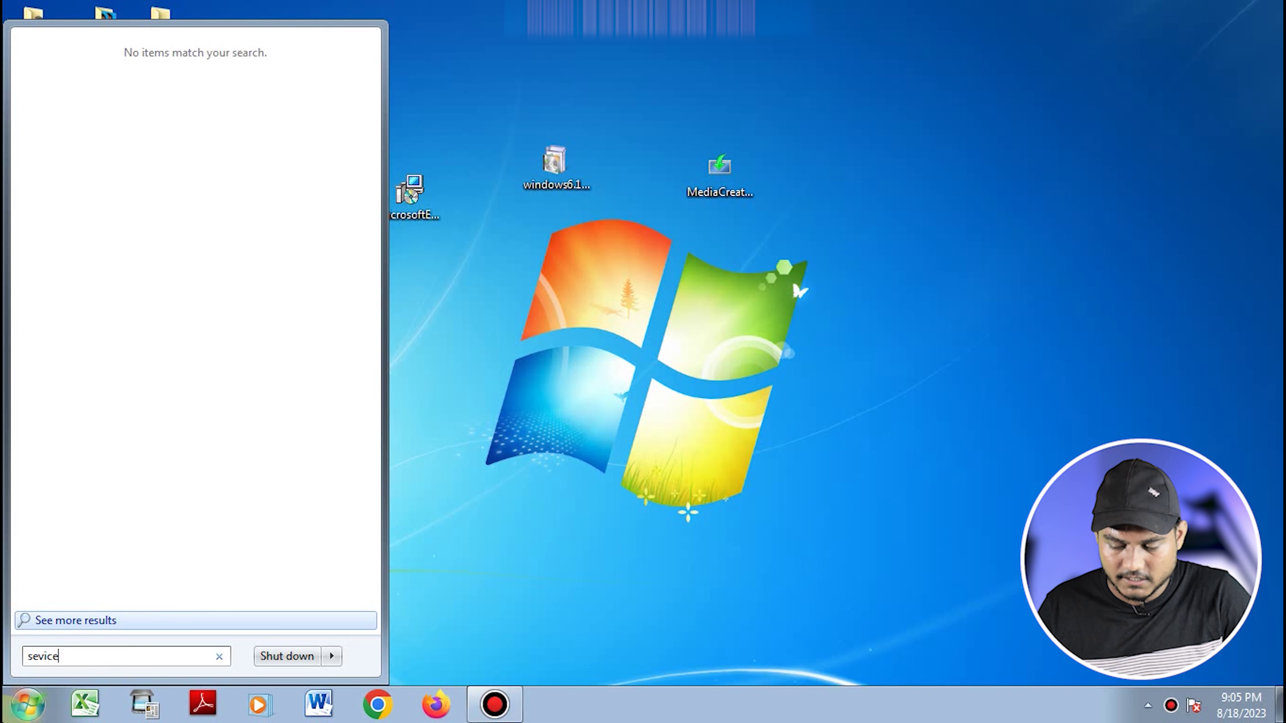
key(BackSpace)
key(BackSpace)
key(BackSpace)
key(BackSpace)
text(rvi)
click(84, 93)
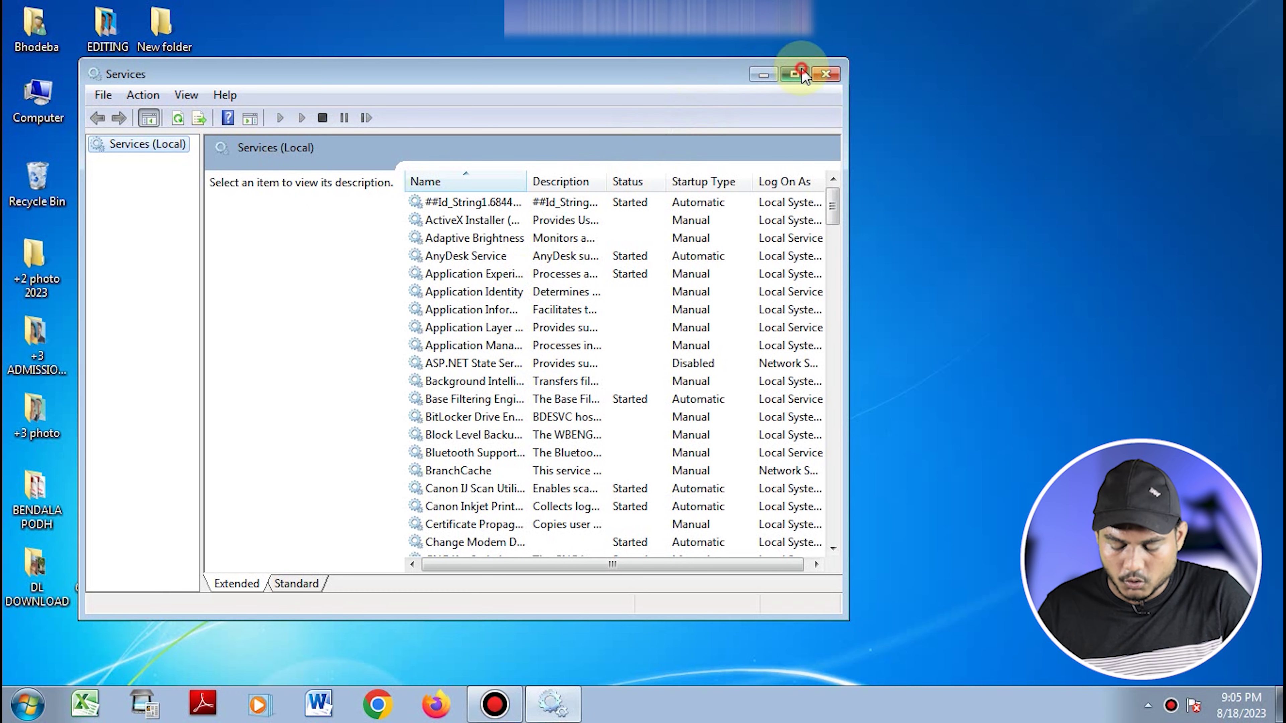
click(796, 69)
Set the Windows Update service's startup type to Automatic, start the service and close Services
click(555, 263)
scroll(587, 400, down, 15)
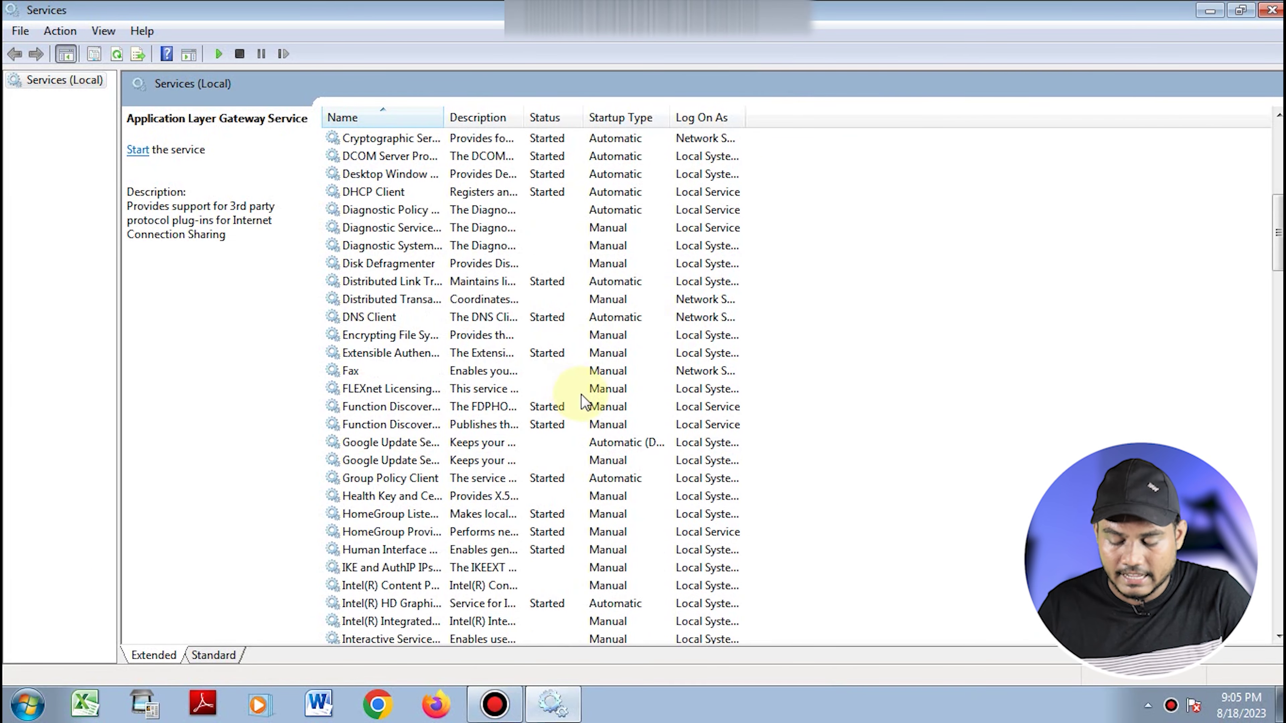
scroll(862, 516, down, 20)
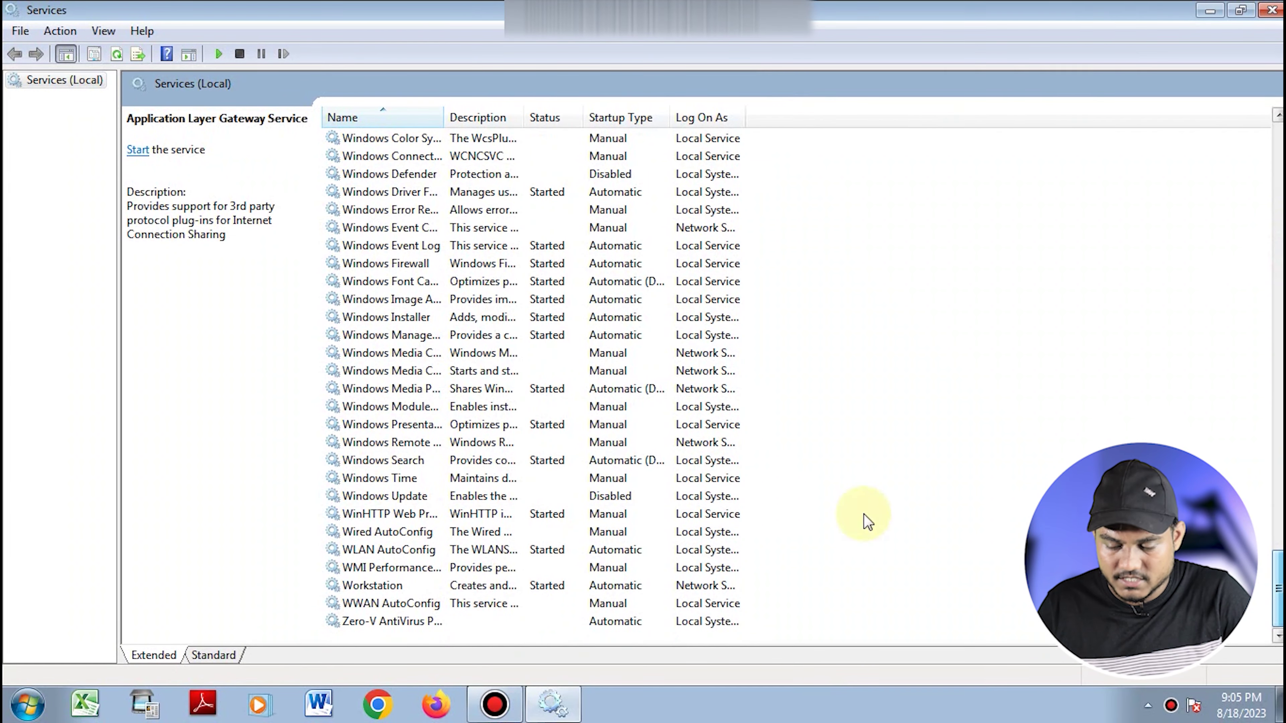
double_click(420, 496)
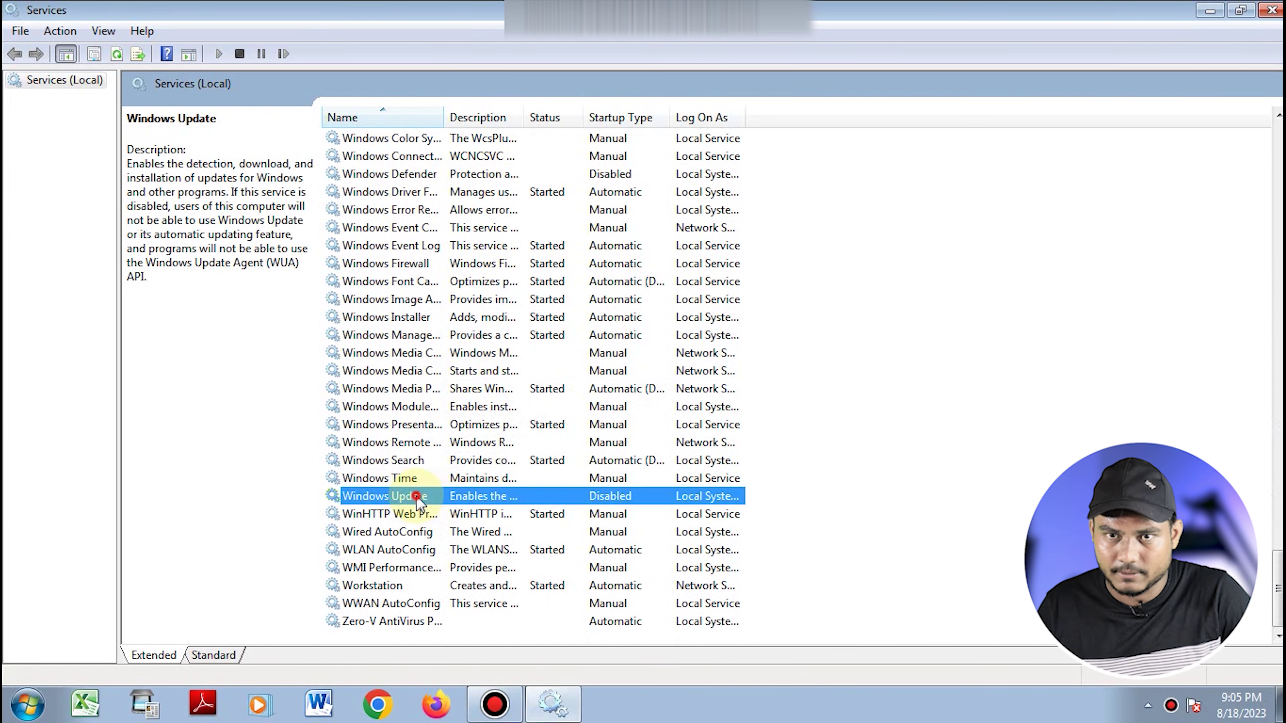
click(630, 332)
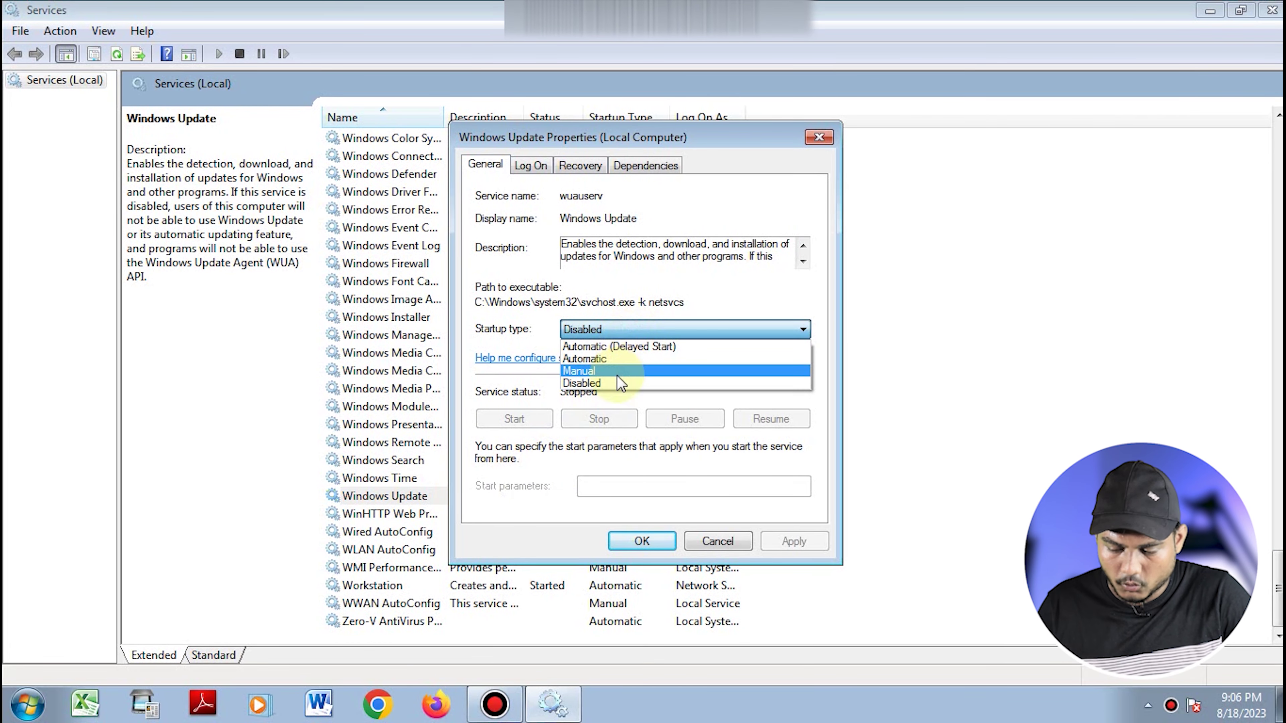
click(620, 351)
click(689, 331)
click(654, 357)
click(793, 541)
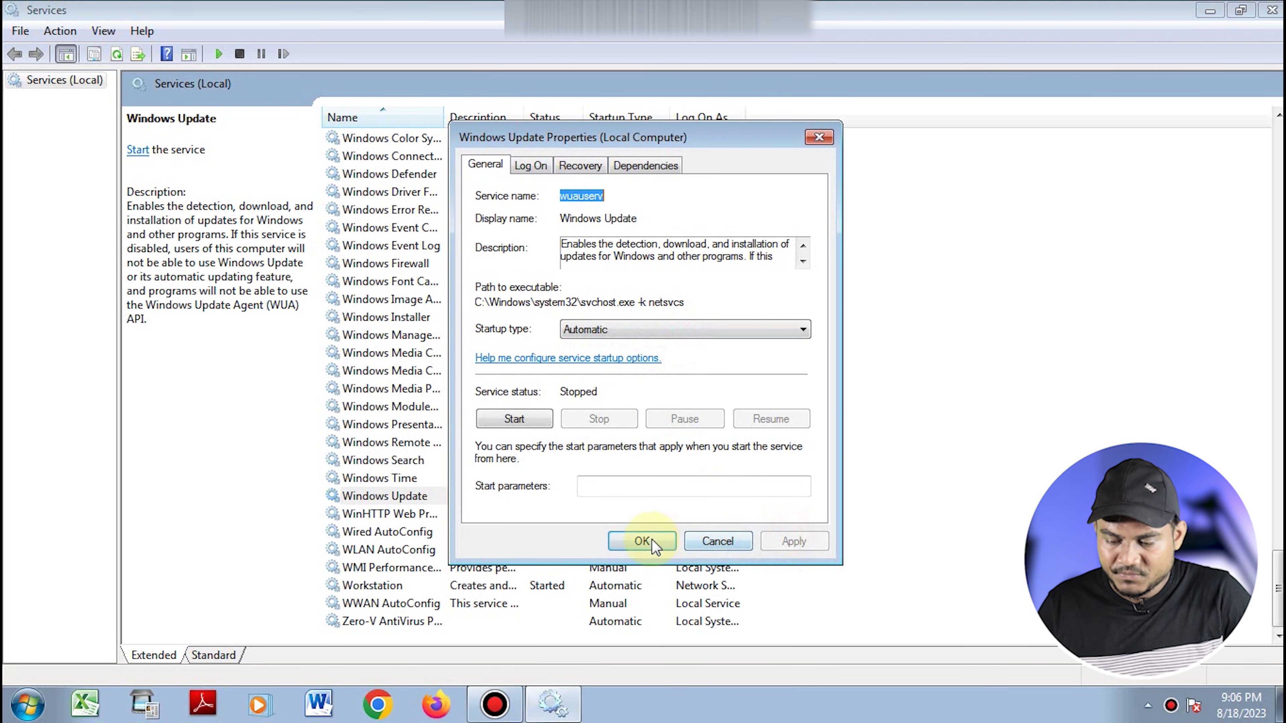
click(655, 540)
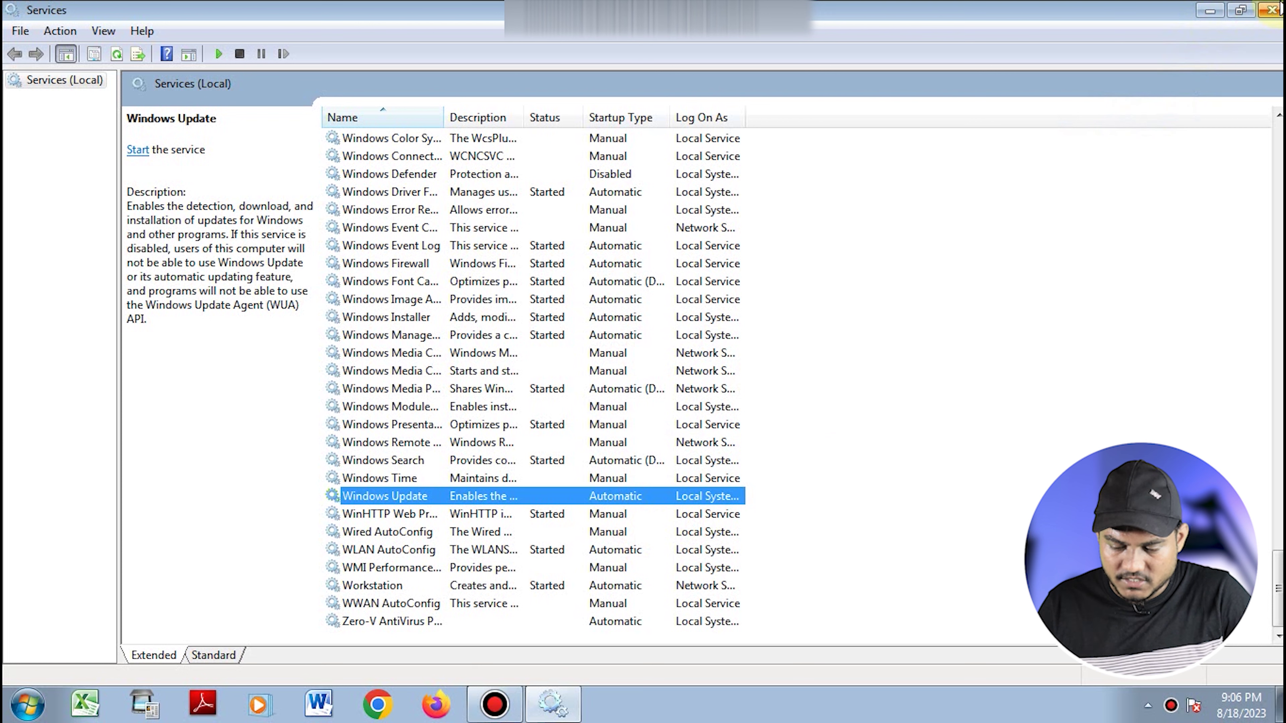
click(137, 150)
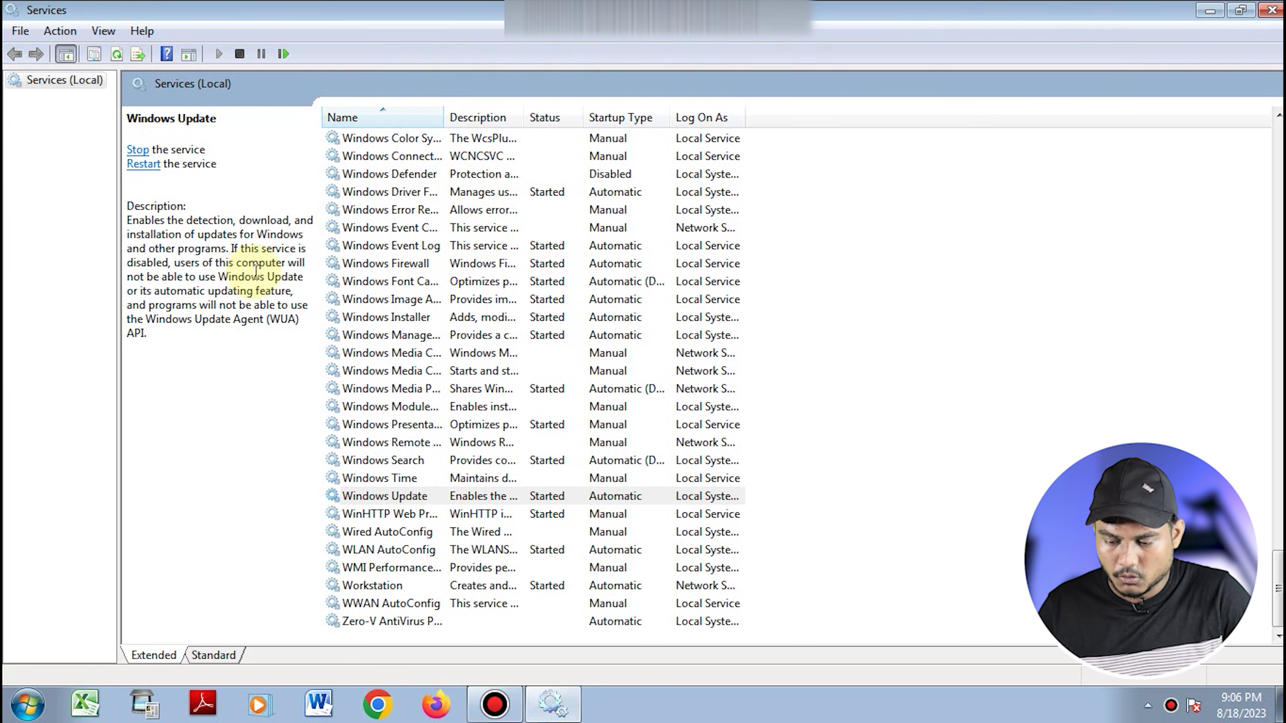
click(1272, 9)
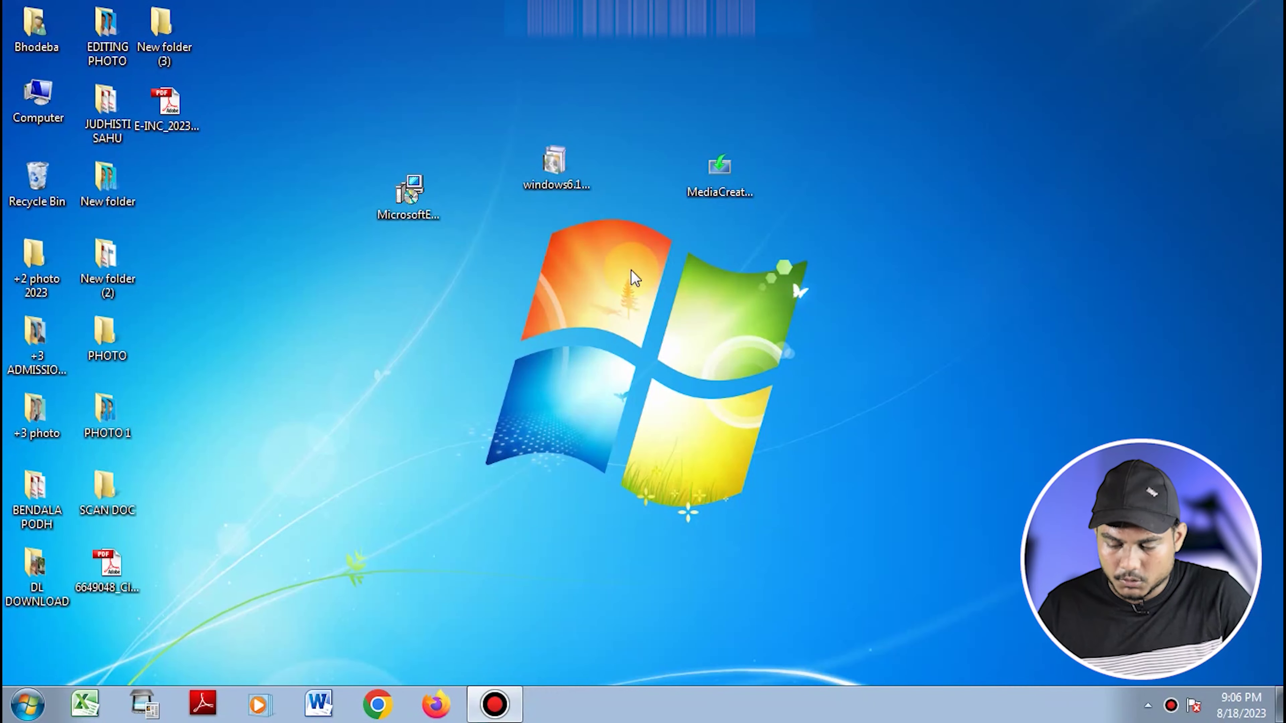
Run the windows6.1-kb3140245 package on the desktop again and accept installing Update for Windows (KB3140245)
click(572, 168)
right_click(573, 168)
click(625, 183)
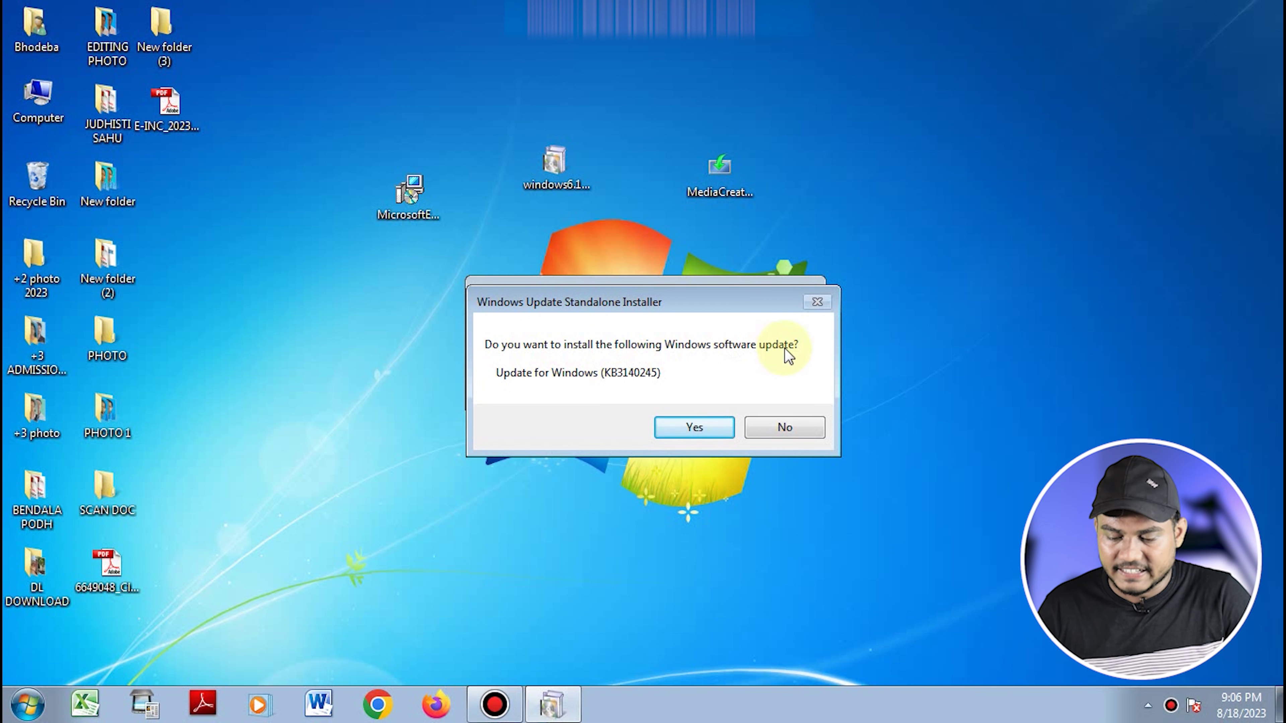
click(699, 427)
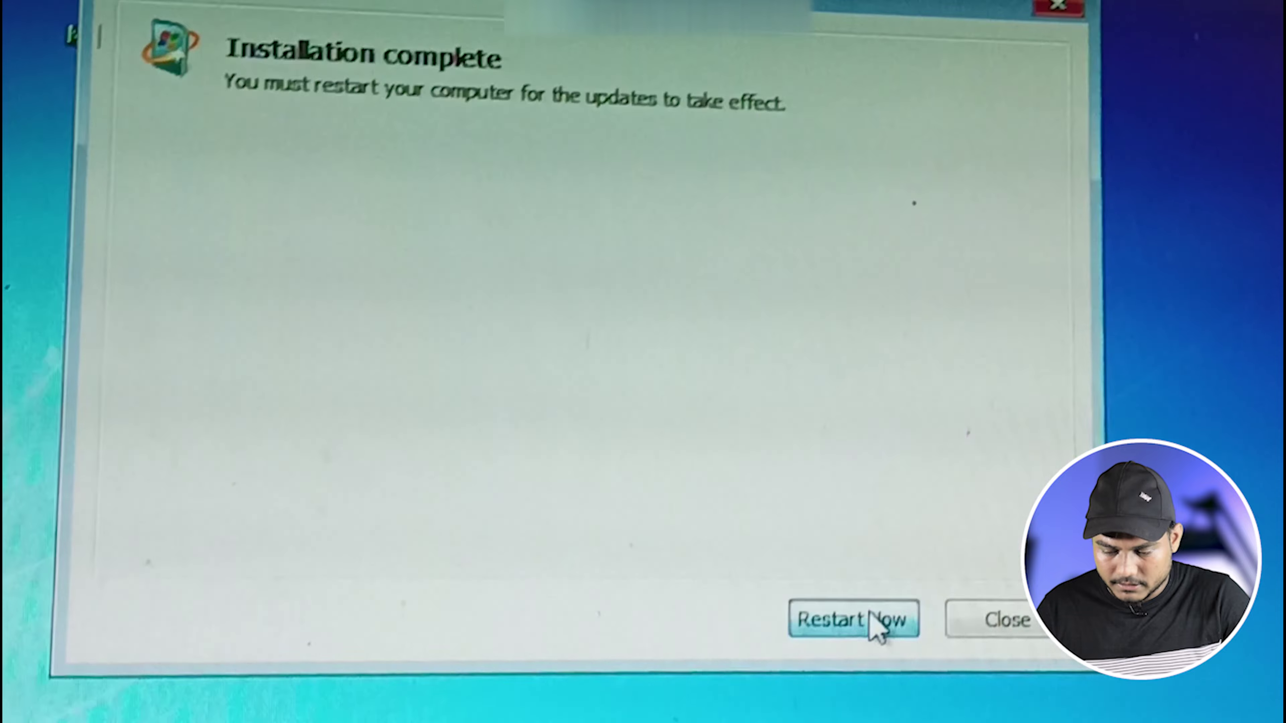
Restart the computer so the installed KB3140245 update takes effect
click(775, 501)
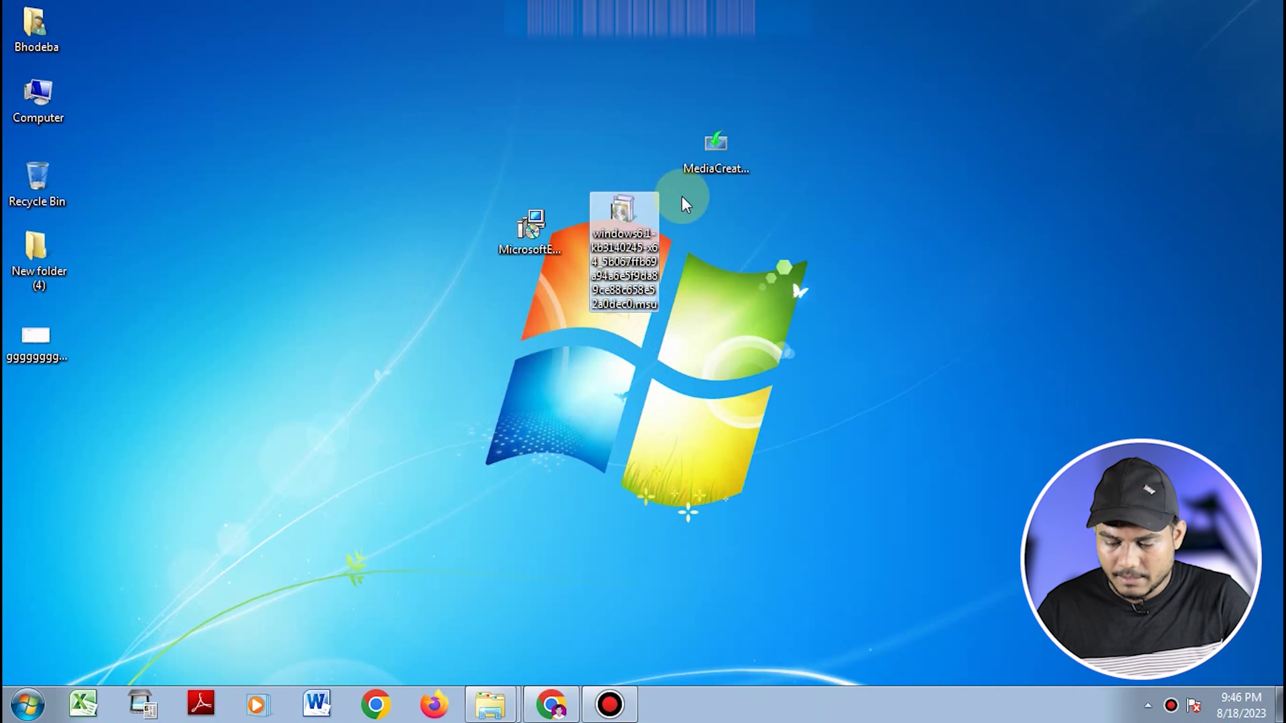
Run MediaCreationTool22H2.exe from the desktop as administrator and accept the Windows 10 Setup license terms
click(799, 242)
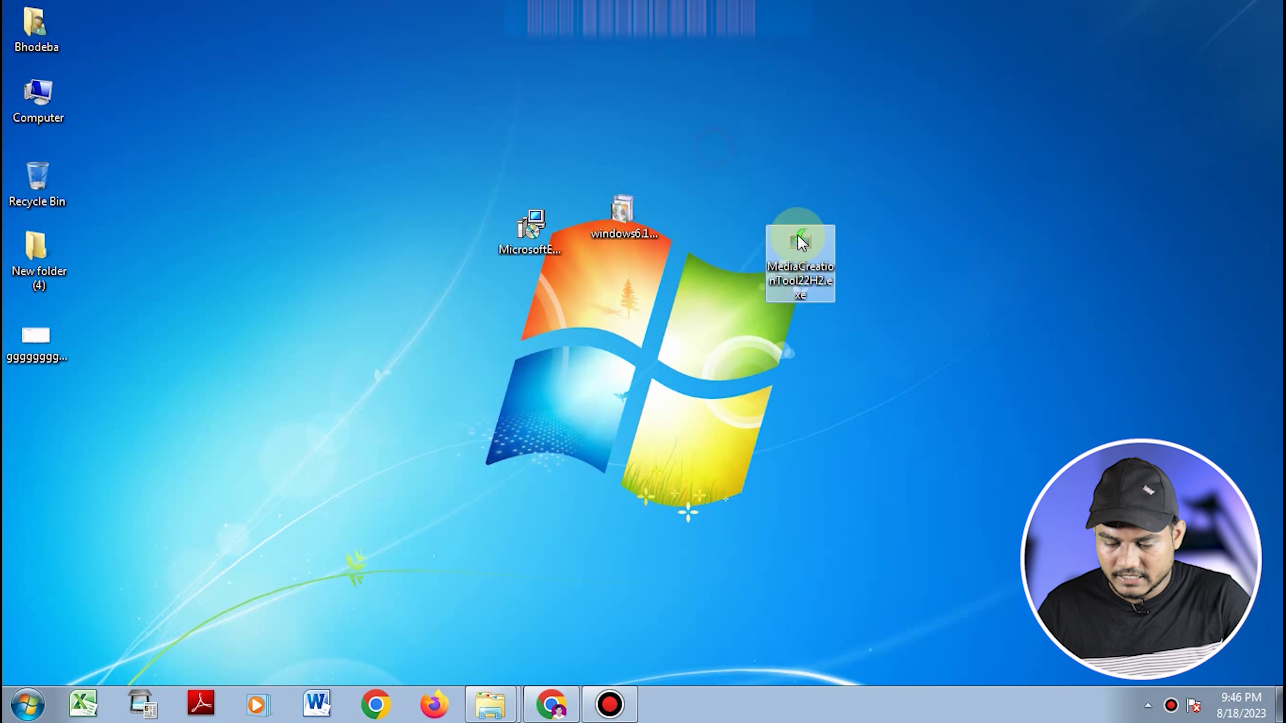
right_click(792, 244)
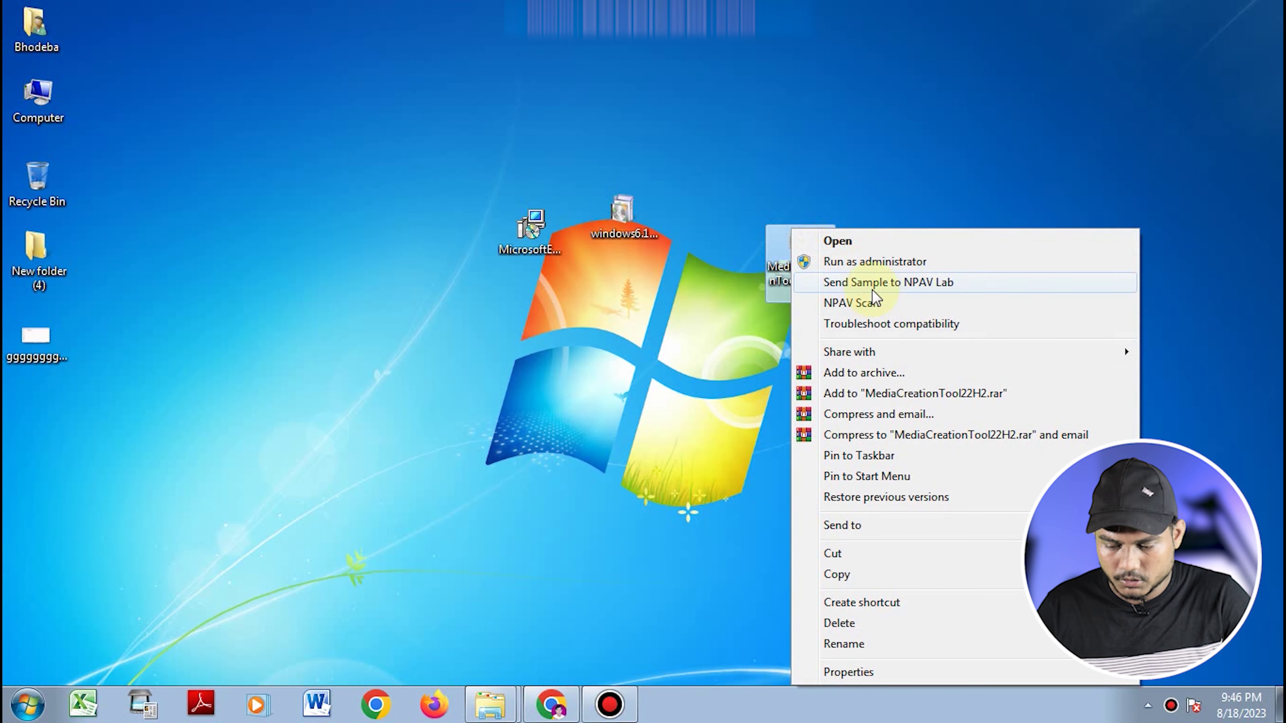
click(867, 261)
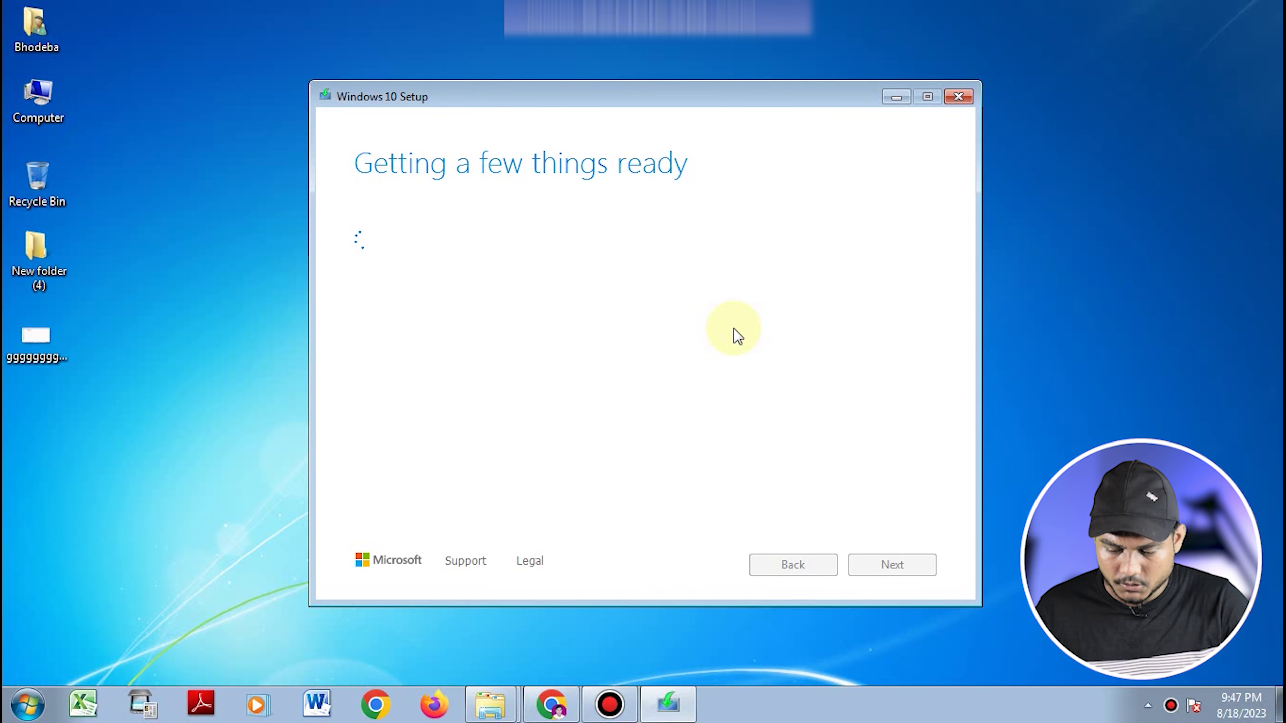
scroll(720, 280, down, 20)
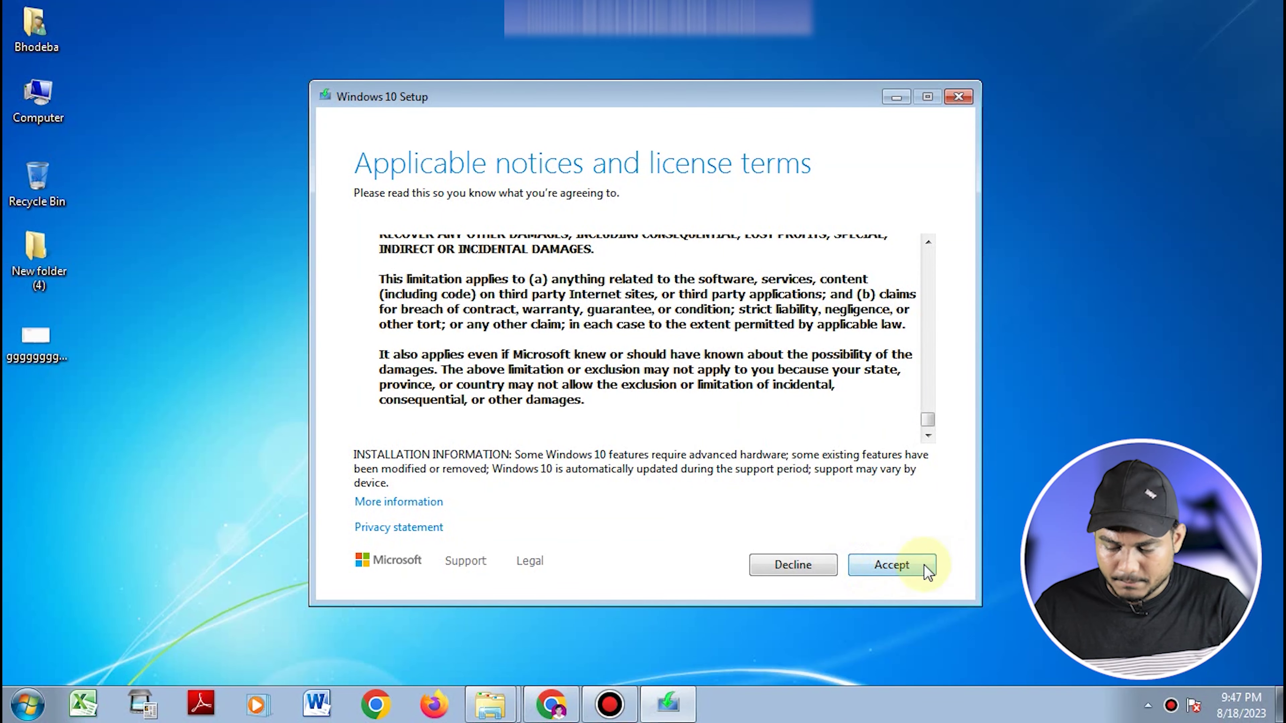
click(892, 565)
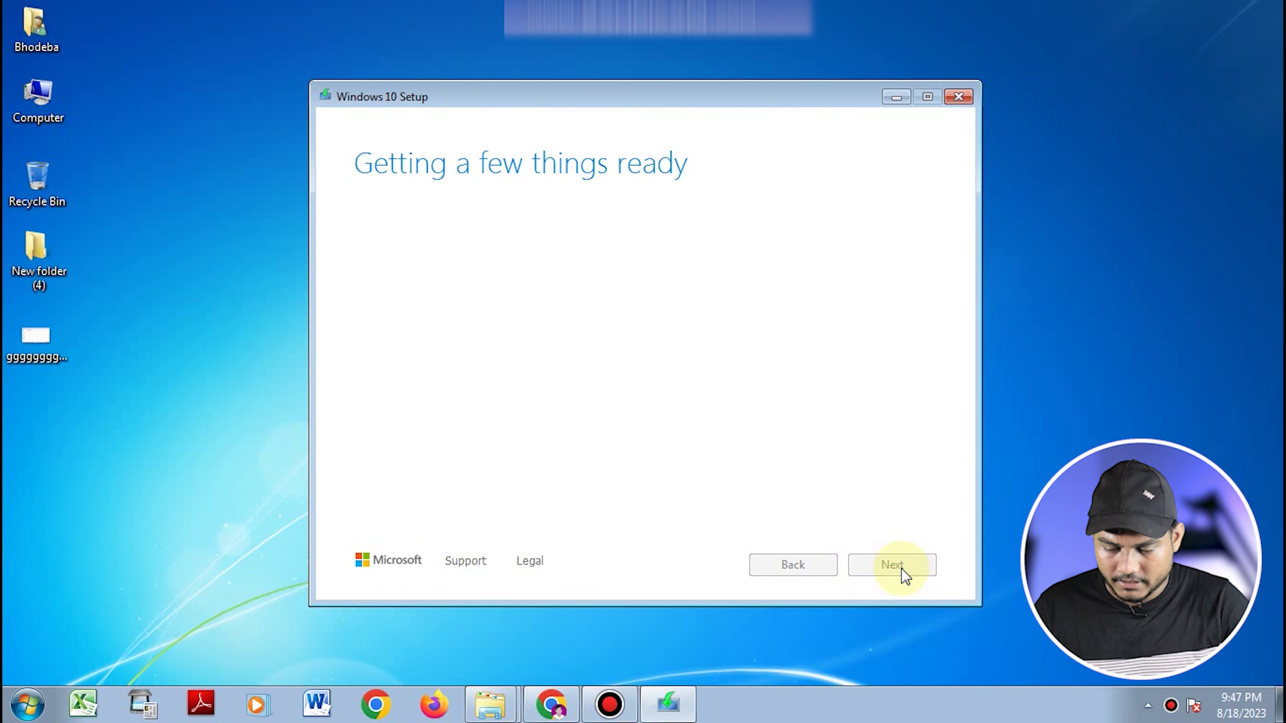